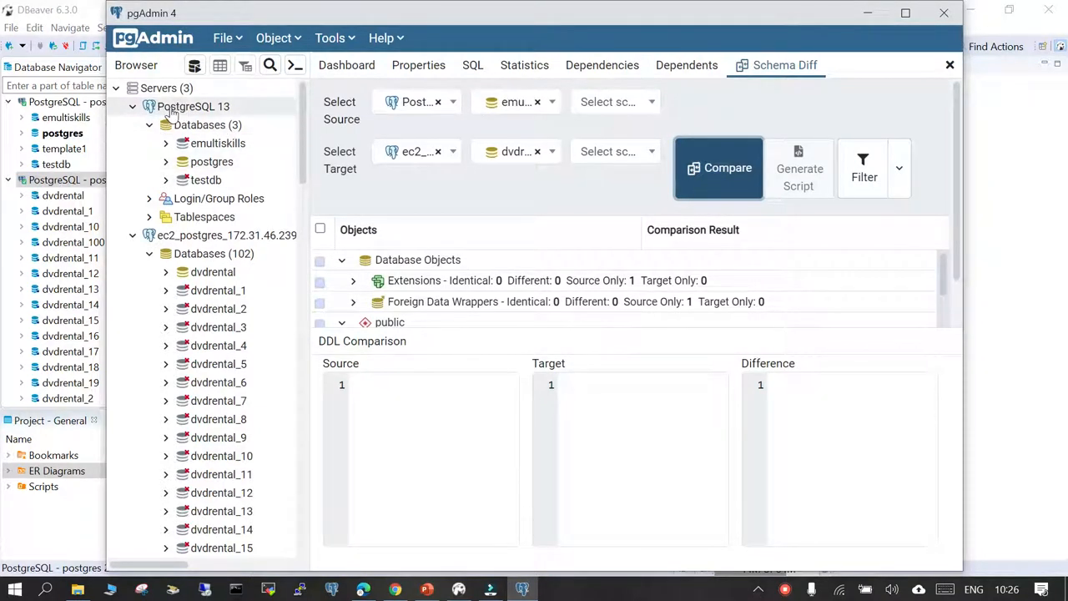
- Review the registered servers by collapsing and re-expanding PostgreSQL 13 and the ec2_postgres server in the object tree
{"action": "left_click", "coordinate": [171, 107]}
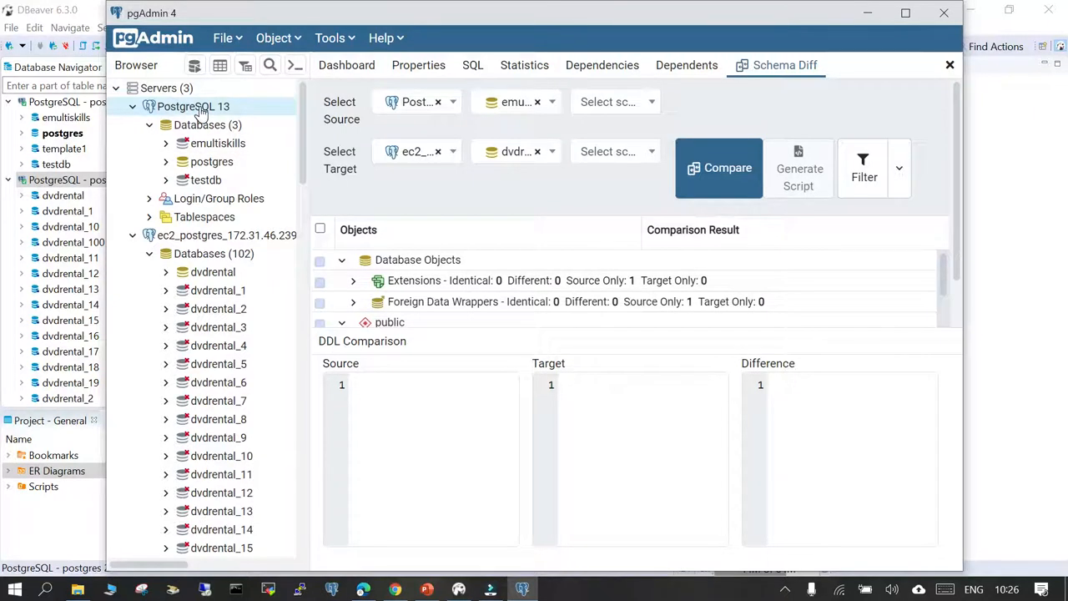
{"action": "left_click", "coordinate": [132, 107]}
{"action": "left_click", "coordinate": [132, 125]}
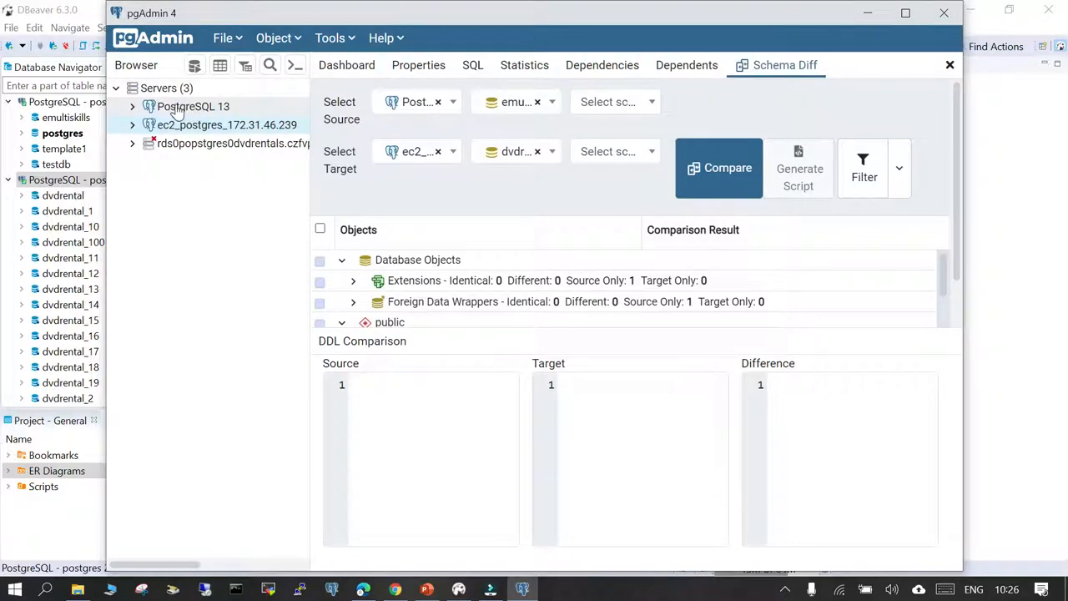
{"action": "left_click", "coordinate": [133, 109]}
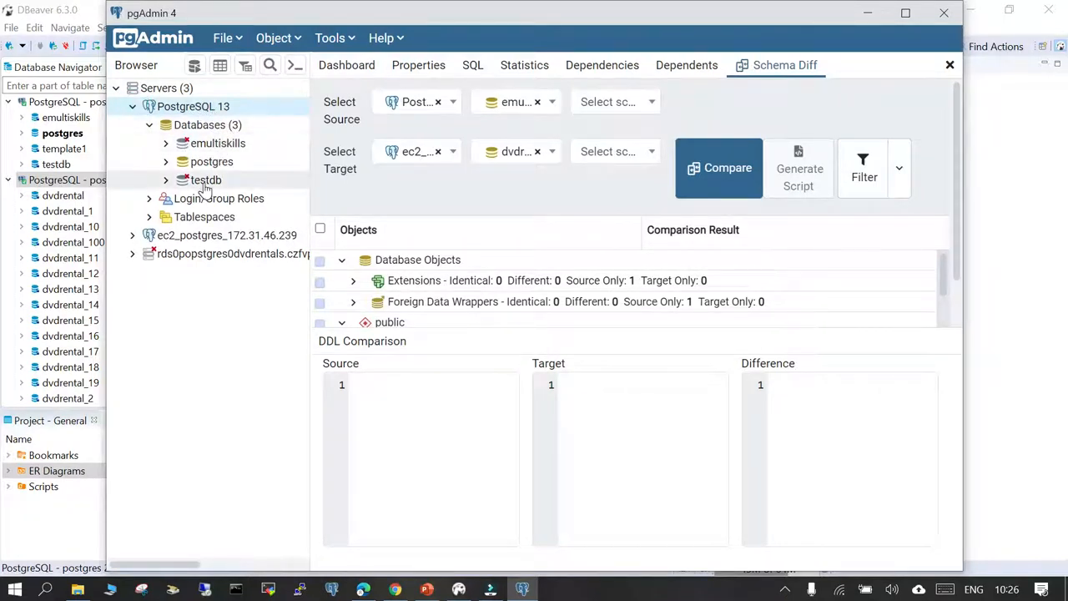
{"action": "left_click", "coordinate": [132, 237]}
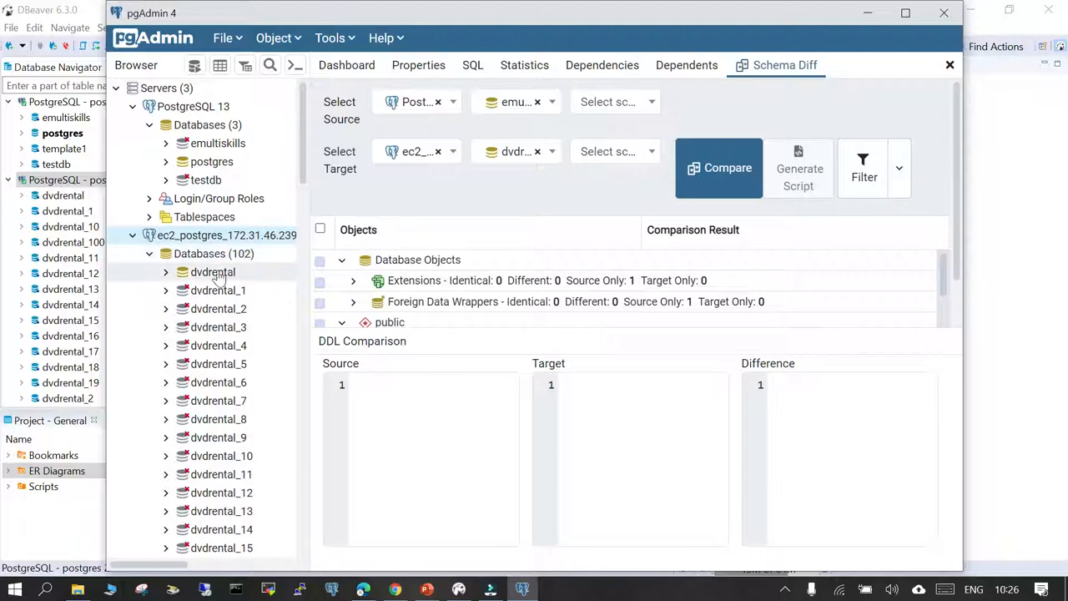
- Start a new Schema Diff and set its source to the emultiskills database on PostgreSQL 13, without choosing a schema
{"action": "left_click", "coordinate": [351, 38]}
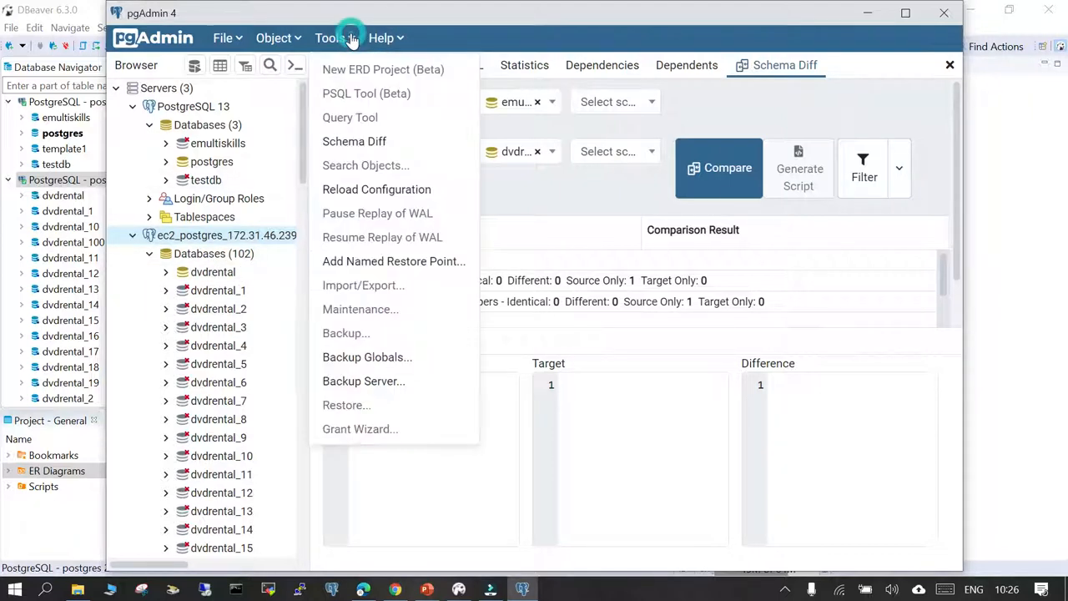
{"action": "left_click", "coordinate": [362, 143]}
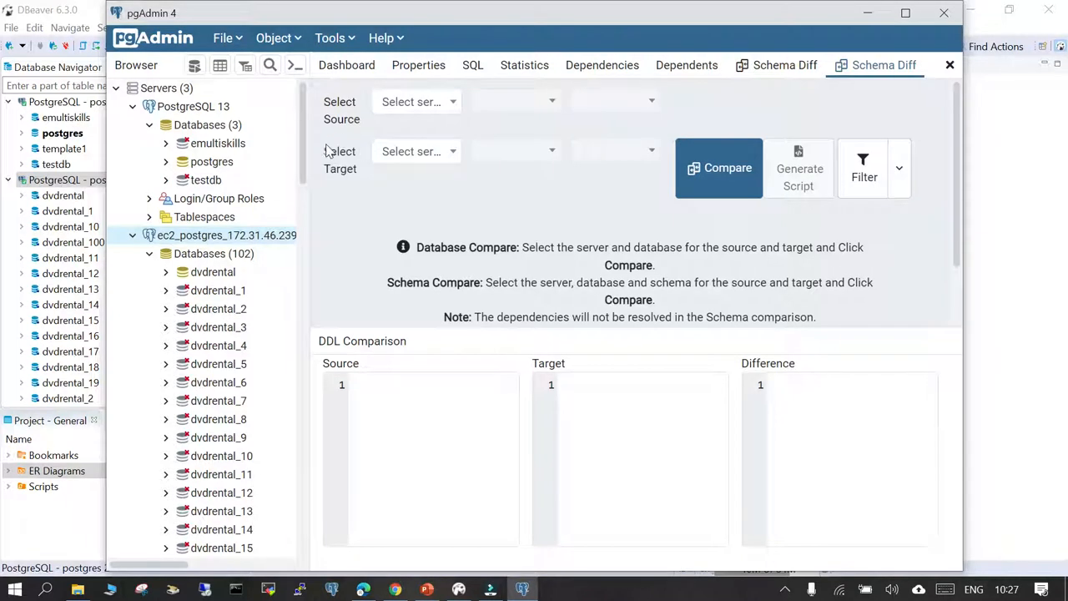
{"action": "left_click", "coordinate": [454, 101]}
{"action": "left_click", "coordinate": [399, 203]}
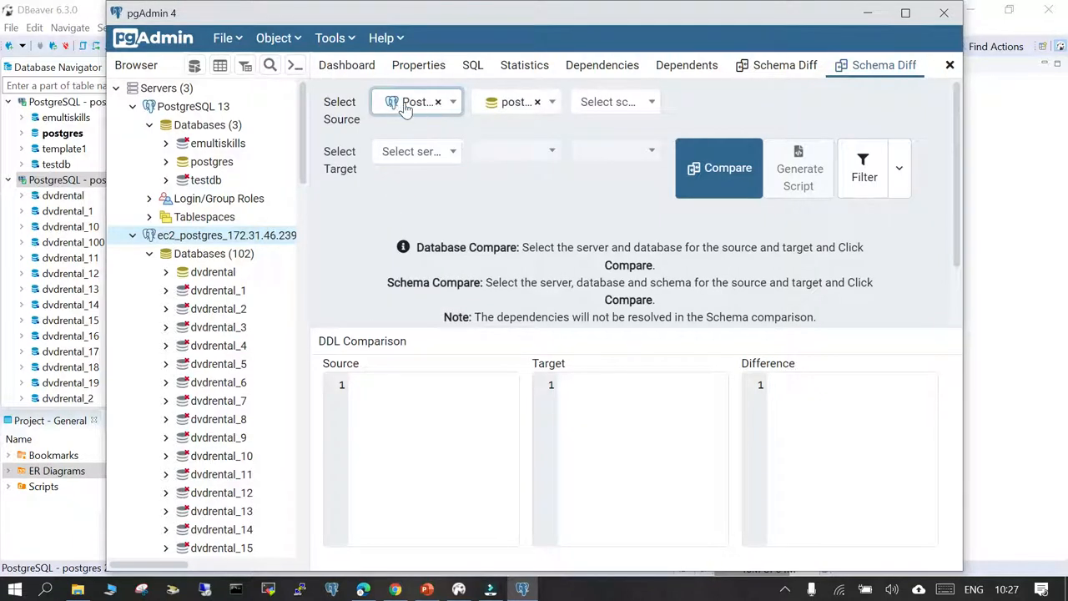
{"action": "left_click", "coordinate": [453, 102]}
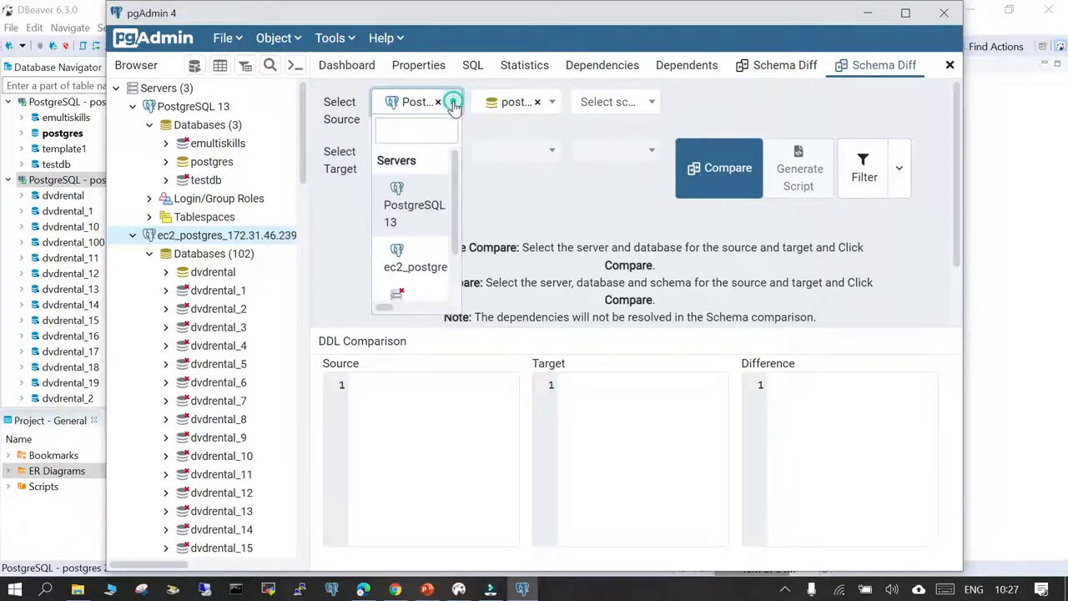
{"action": "left_click", "coordinate": [407, 211]}
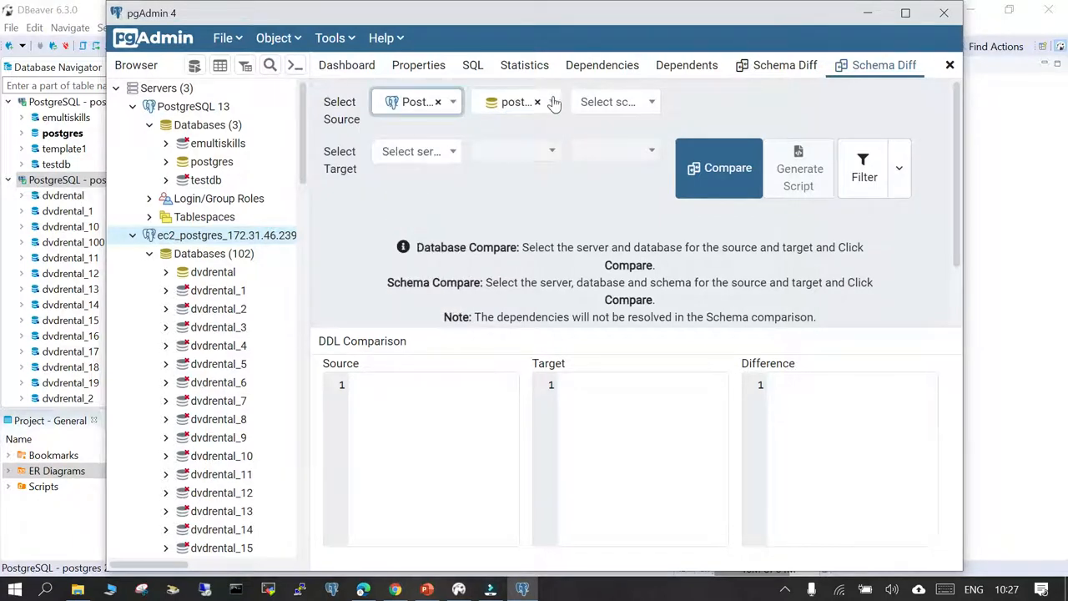
{"action": "left_click", "coordinate": [550, 102]}
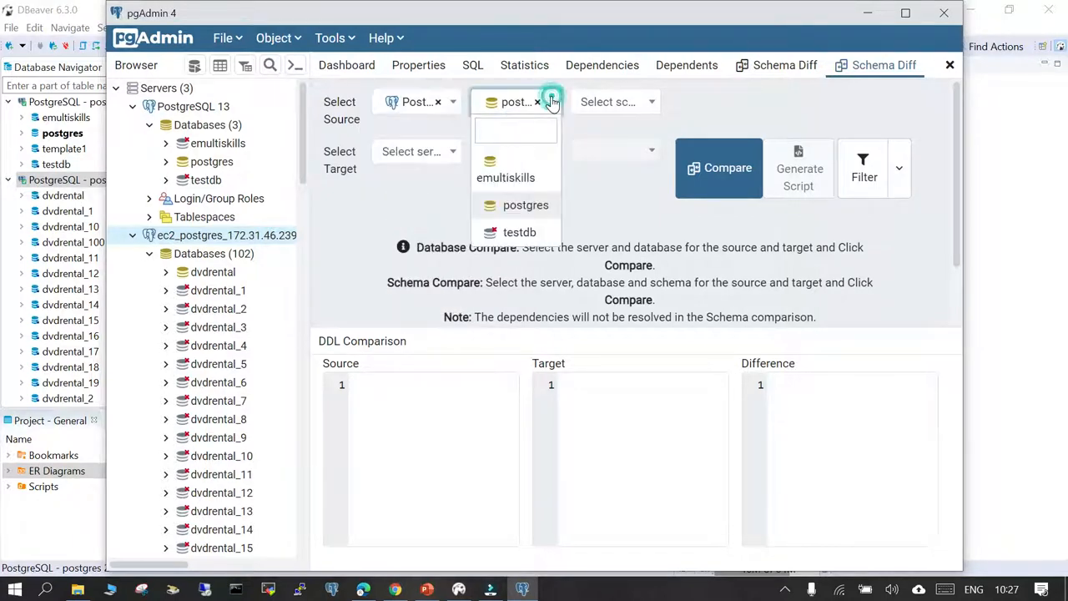
{"action": "left_click", "coordinate": [504, 173]}
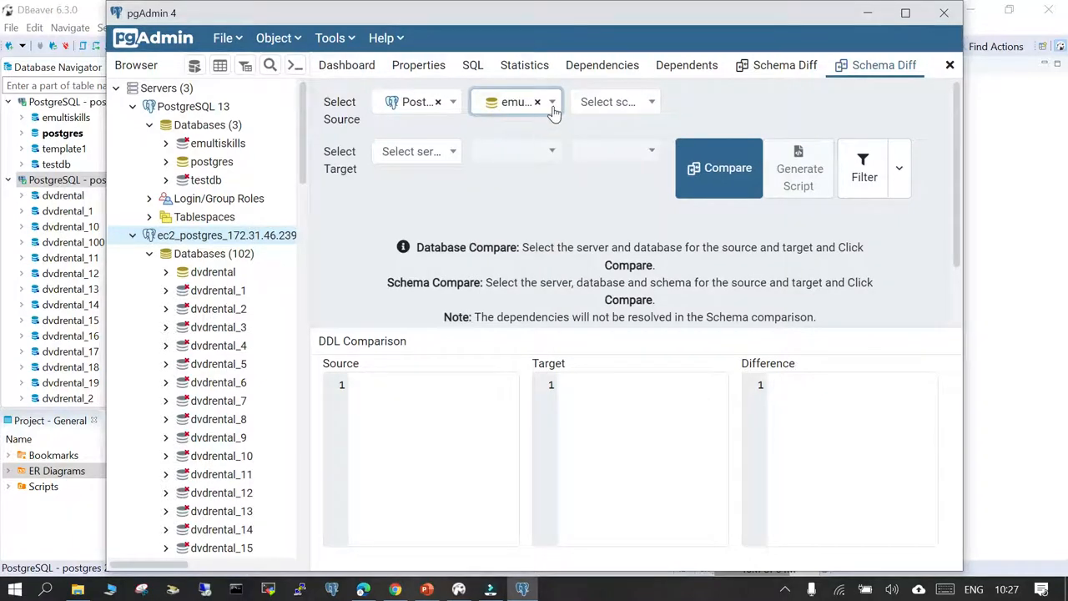
{"action": "left_click", "coordinate": [654, 103]}
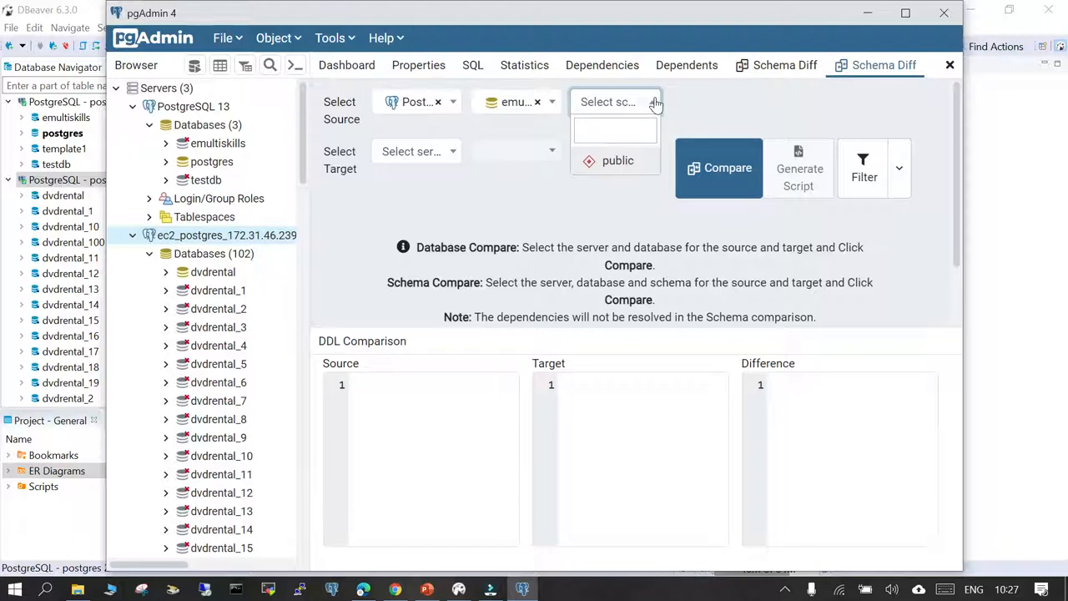
{"action": "left_click", "coordinate": [690, 103]}
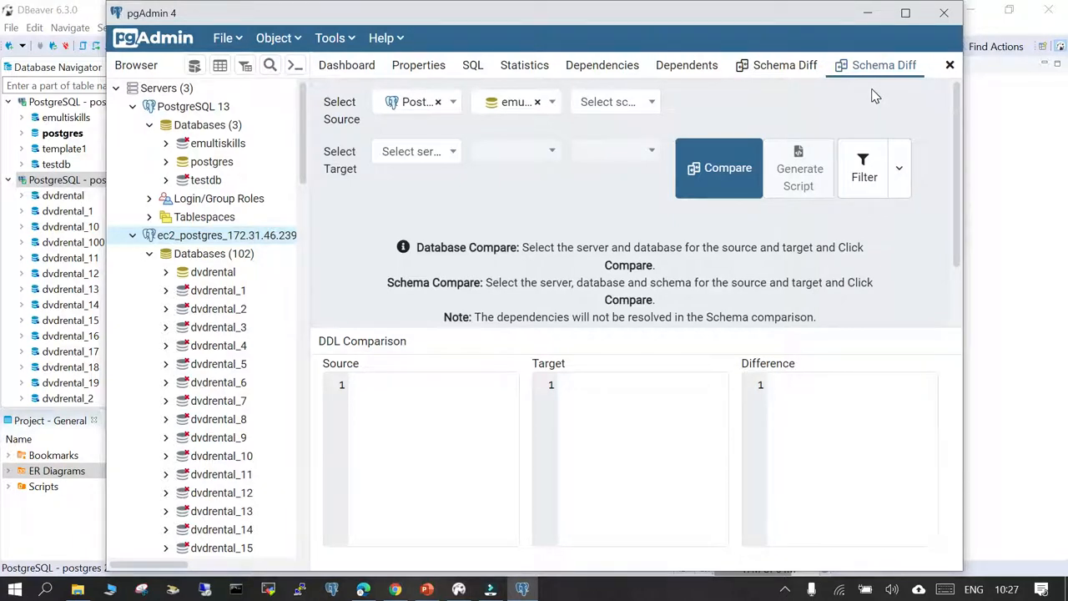
- Set the comparison target to the dvdrental database on the ec2_postgres server and run the comparison
{"action": "left_click", "coordinate": [453, 152]}
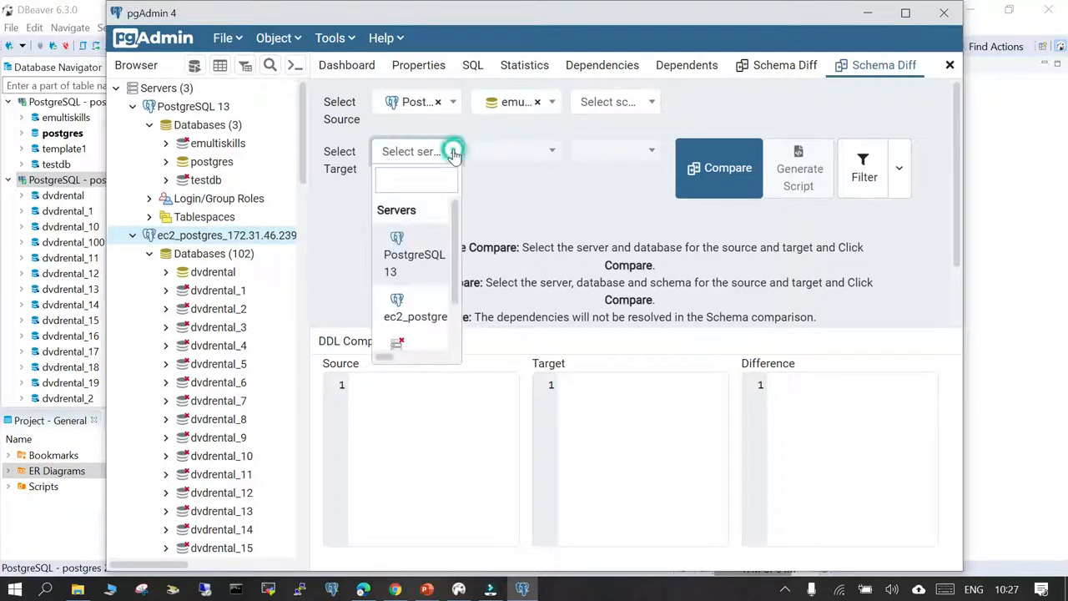
{"action": "left_click", "coordinate": [416, 315]}
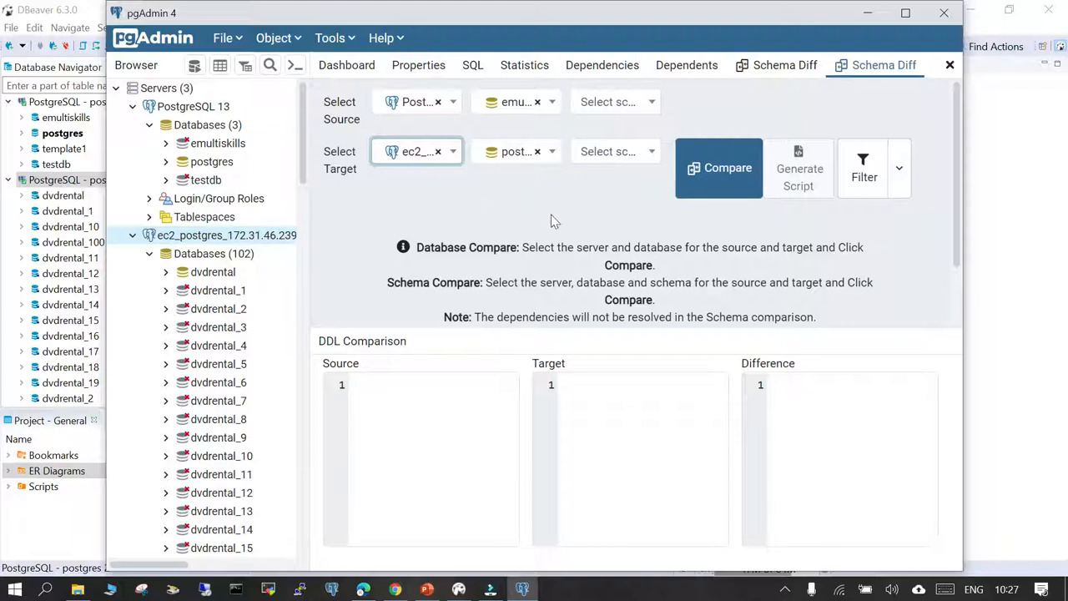
{"action": "left_click", "coordinate": [552, 153]}
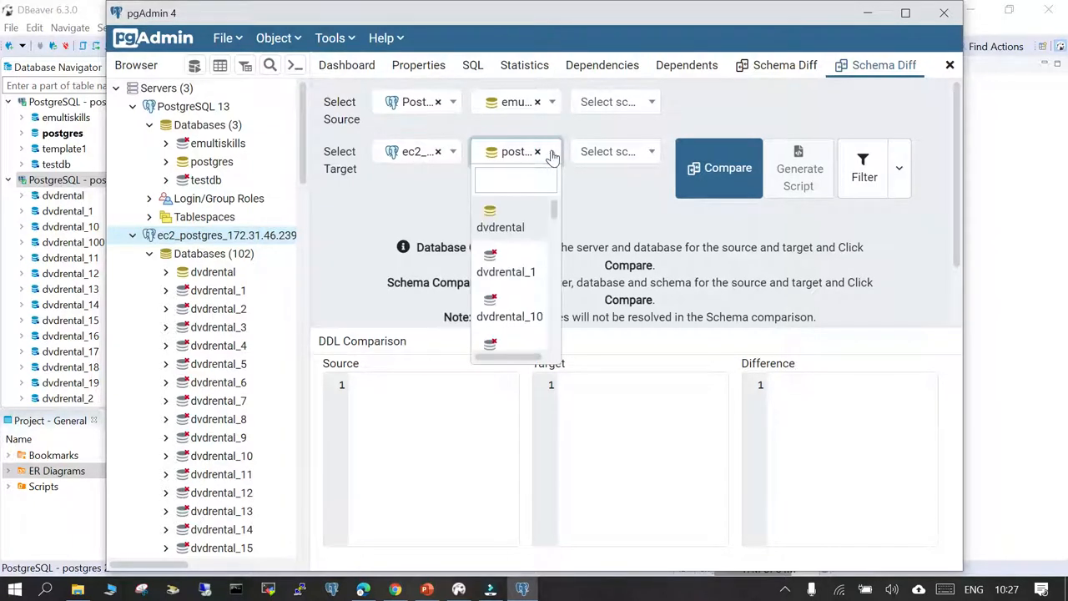
{"action": "left_click", "coordinate": [496, 223]}
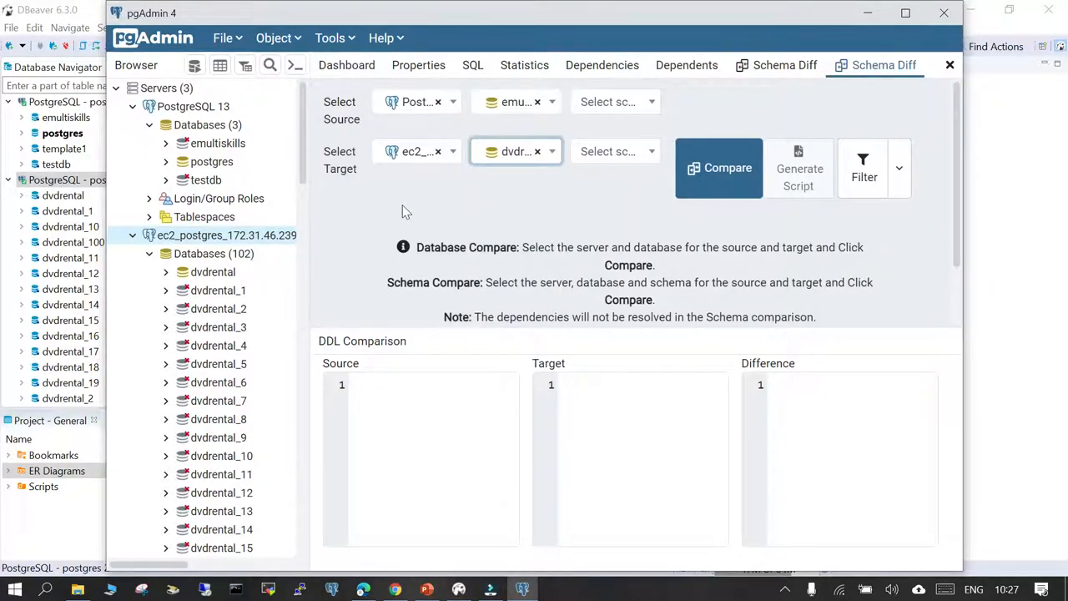
{"action": "left_click", "coordinate": [714, 169]}
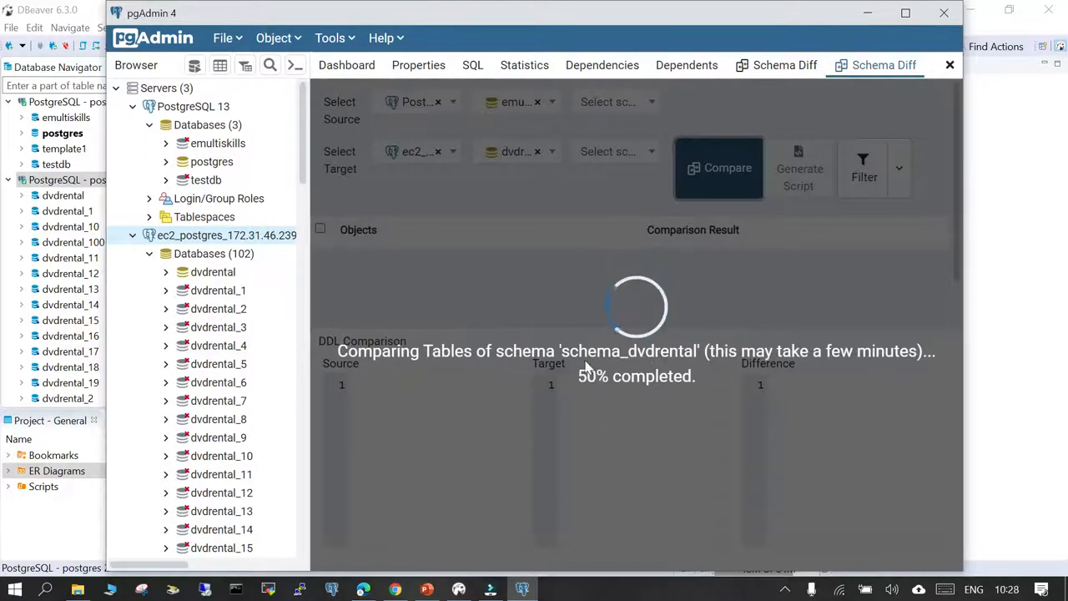
- Switch to DBeaver and start a Simple Compare of the connections PostgreSQL - postgres and PostgreSQL - postgres 2
{"action": "left_click", "coordinate": [458, 589]}
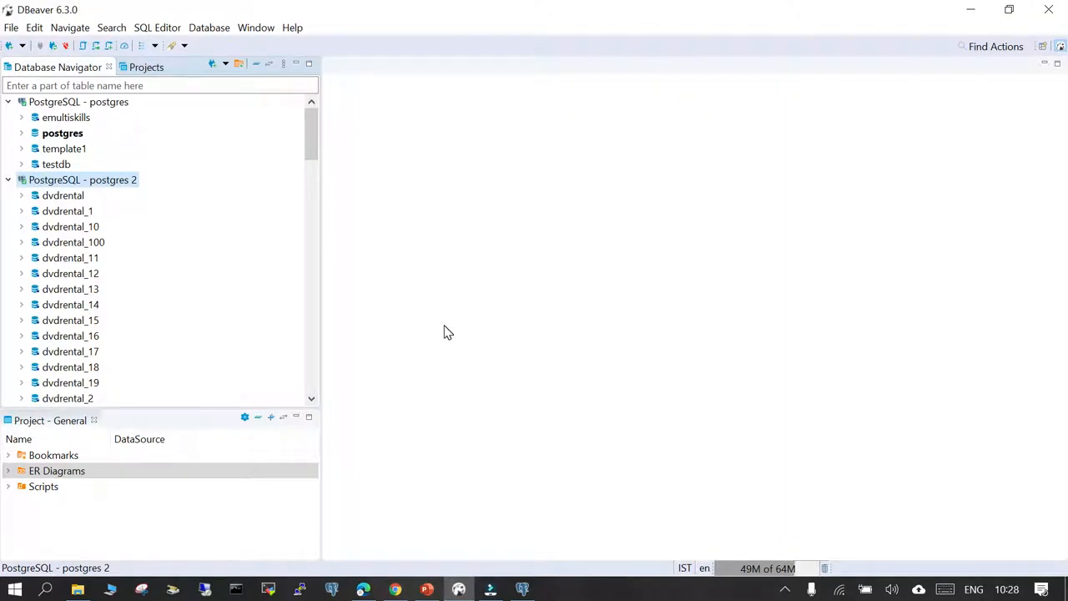
{"action": "left_click", "coordinate": [104, 103]}
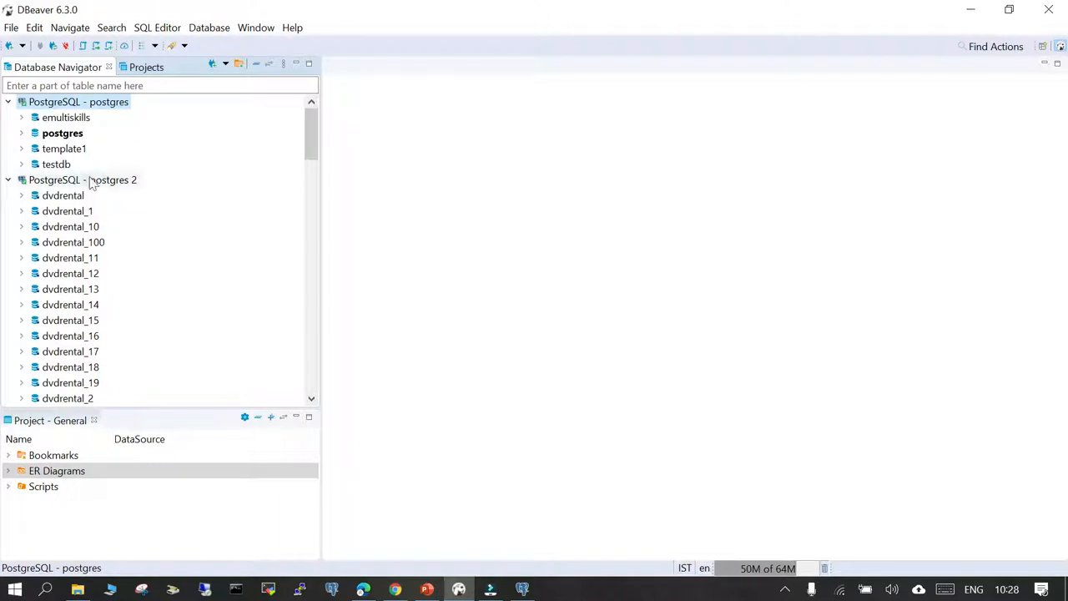
{"action": "mouse_move", "coordinate": [91, 183]}
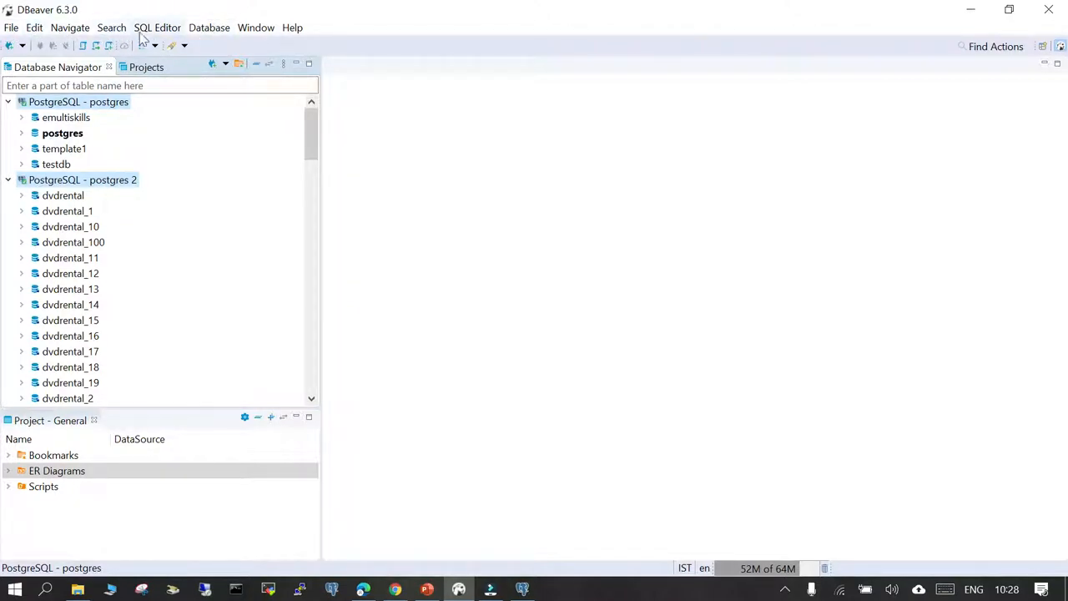
{"action": "left_click", "coordinate": [210, 32]}
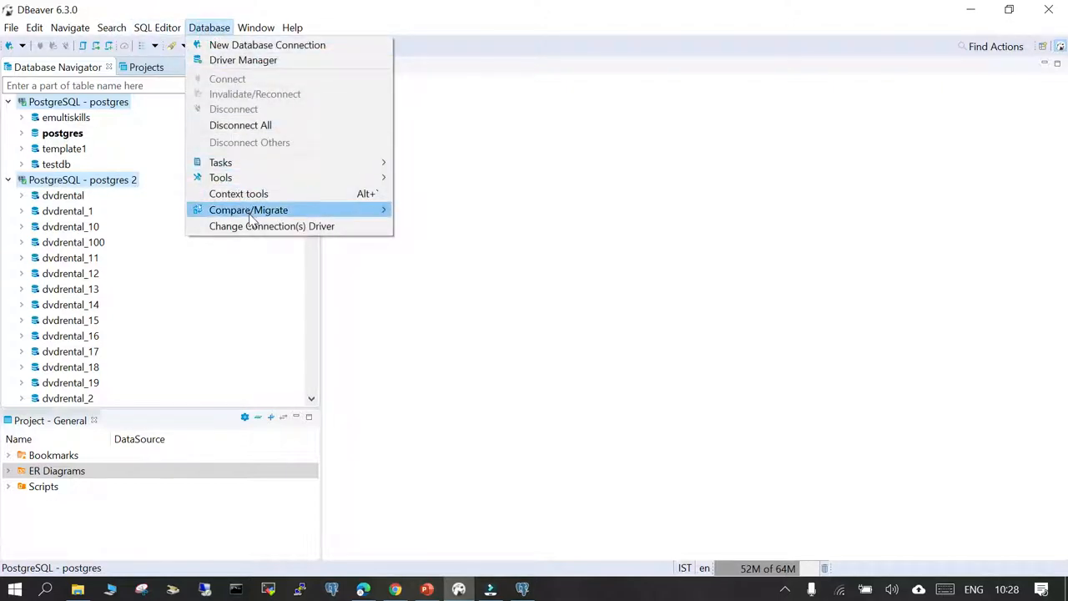
{"action": "mouse_move", "coordinate": [250, 214]}
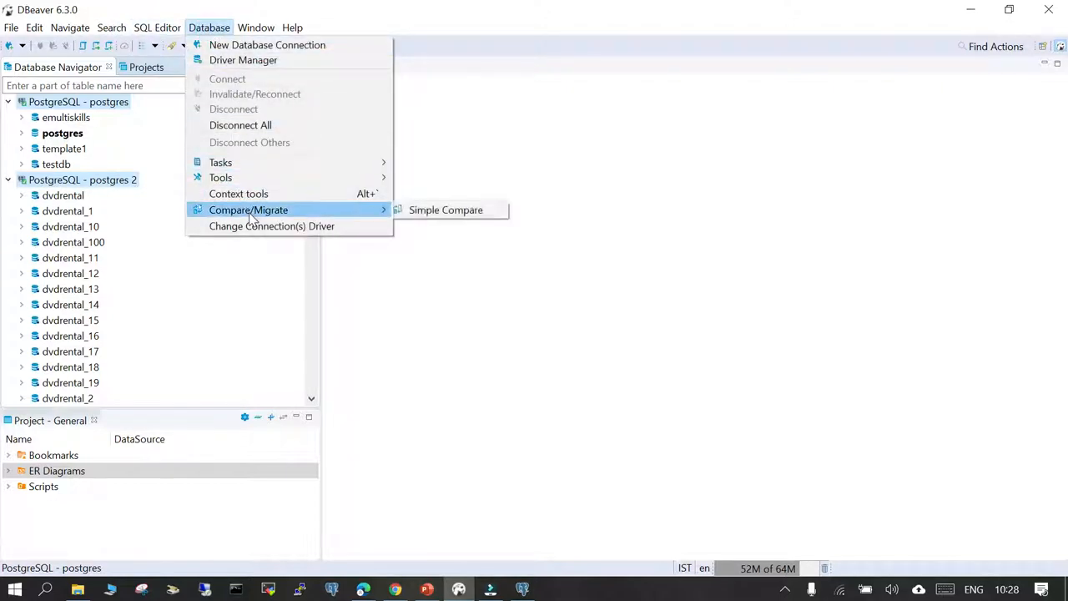
{"action": "left_click", "coordinate": [449, 214]}
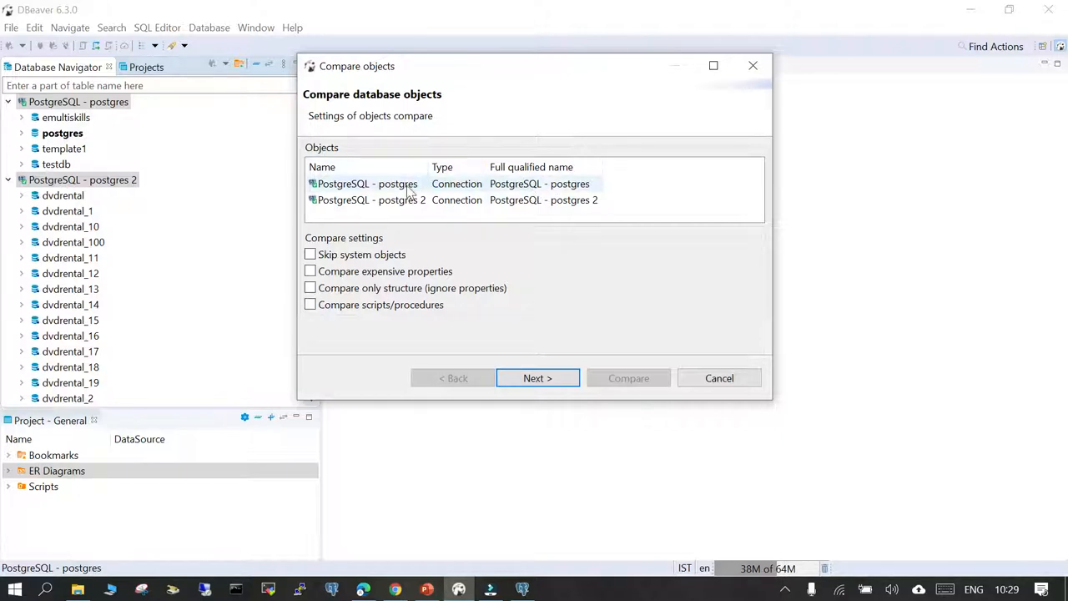
- Enable skipping system objects, comparing expensive properties, structure-only comparison and scripts/procedures, and generate the comparison report in the browser
{"action": "left_click", "coordinate": [375, 201]}
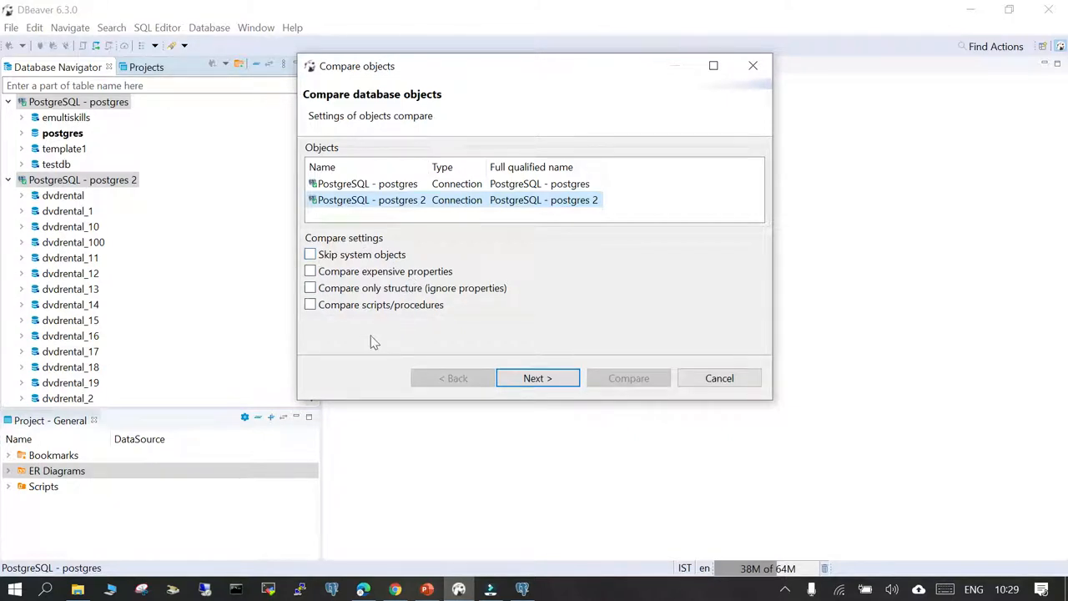
{"action": "left_click", "coordinate": [310, 255]}
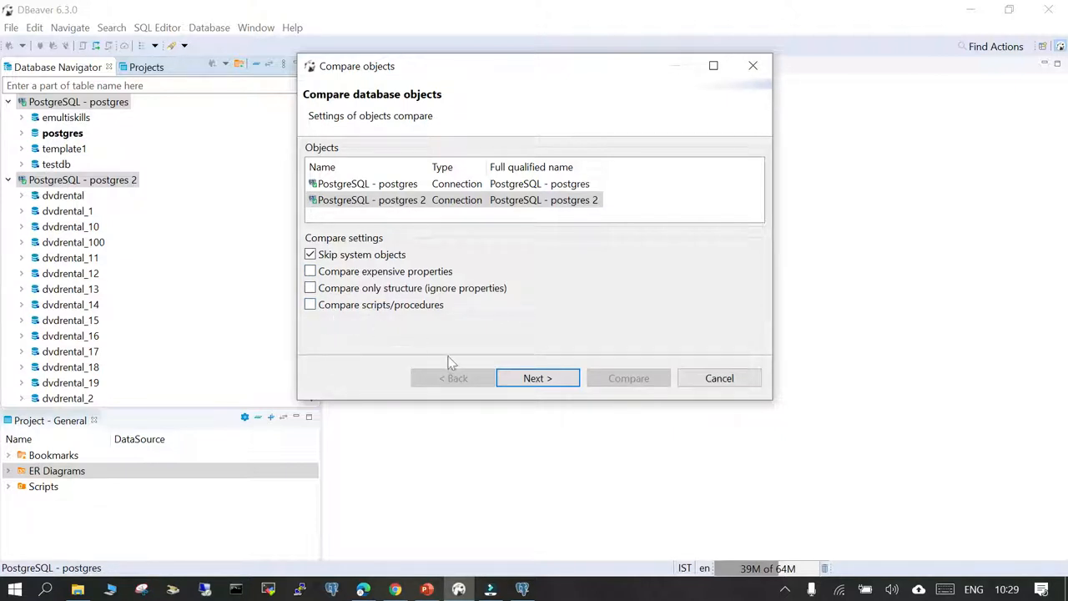
{"action": "left_click", "coordinate": [310, 272]}
{"action": "left_click", "coordinate": [311, 288]}
{"action": "left_click", "coordinate": [310, 305]}
{"action": "left_click", "coordinate": [549, 380]}
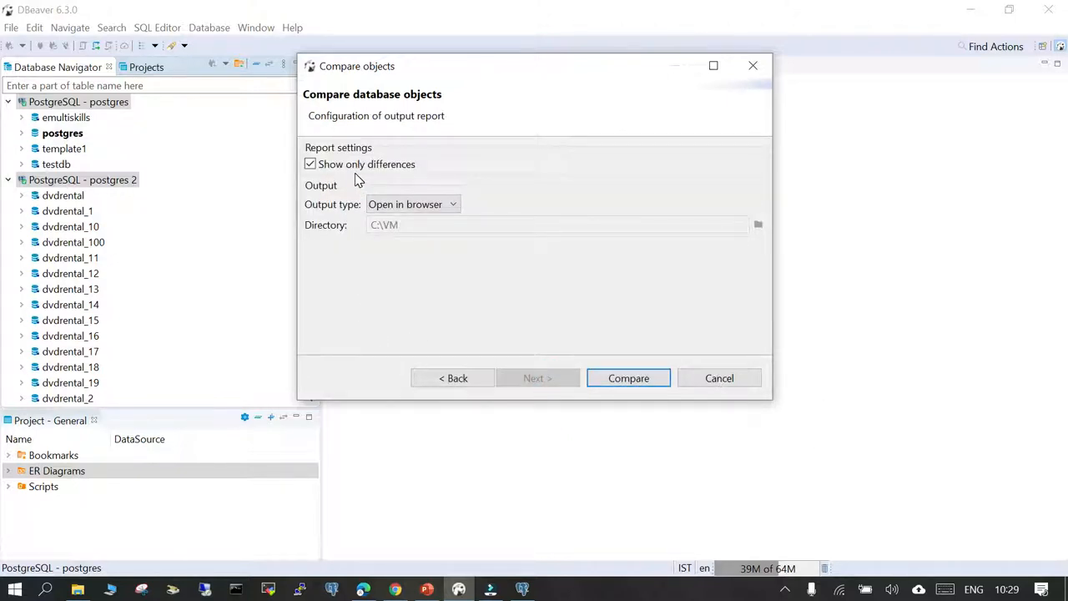
{"action": "left_click", "coordinate": [639, 384]}
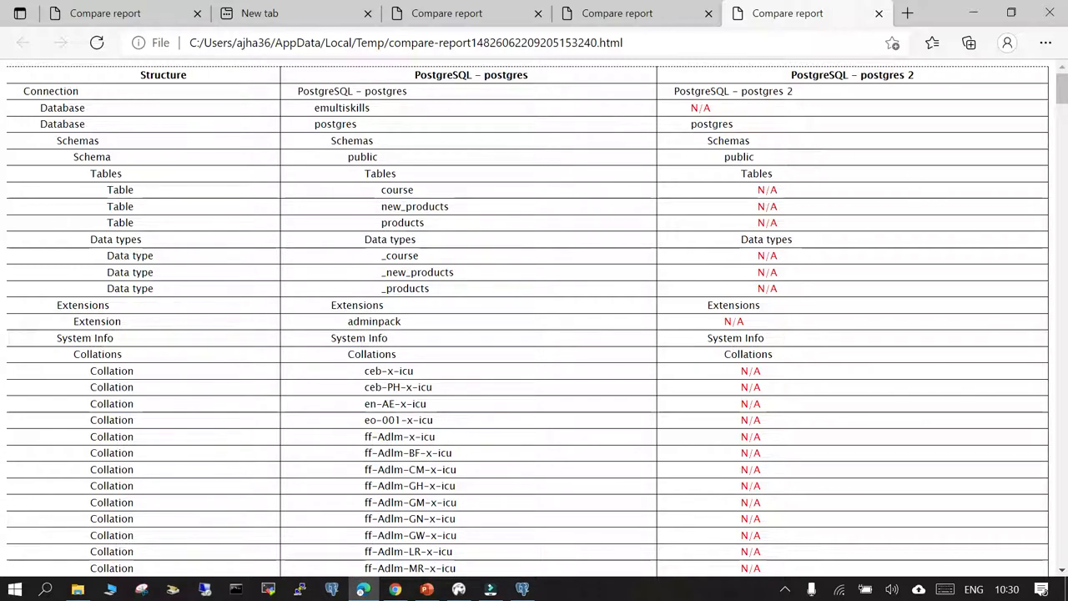
- Examine in the report how the emultiskills and postgres databases and the public schema compare between the two connections
{"action": "double_click", "coordinate": [63, 108]}
{"action": "double_click", "coordinate": [342, 108]}
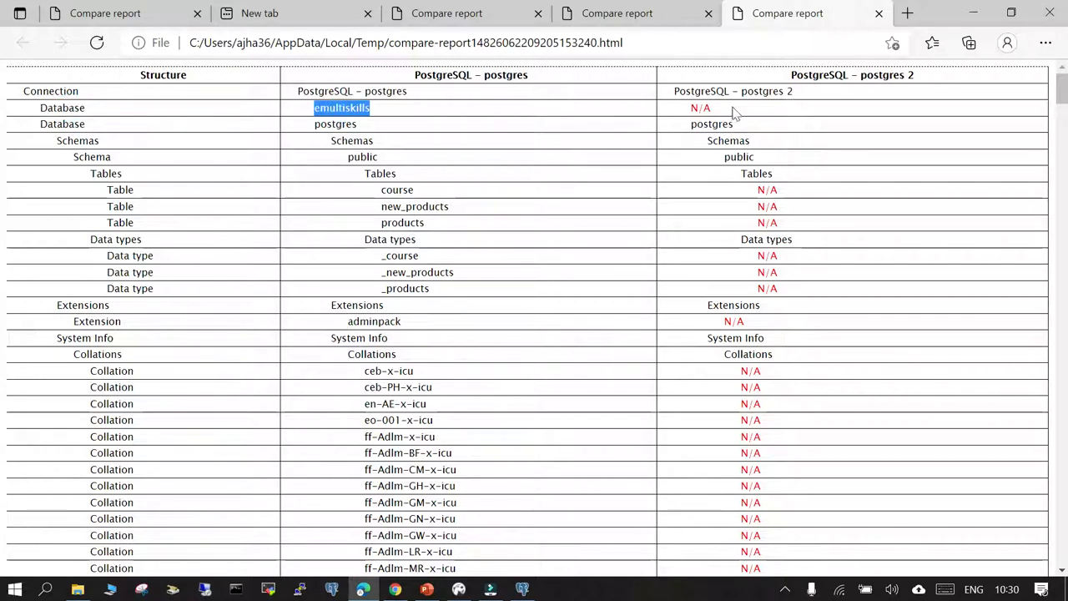
{"action": "double_click", "coordinate": [700, 107]}
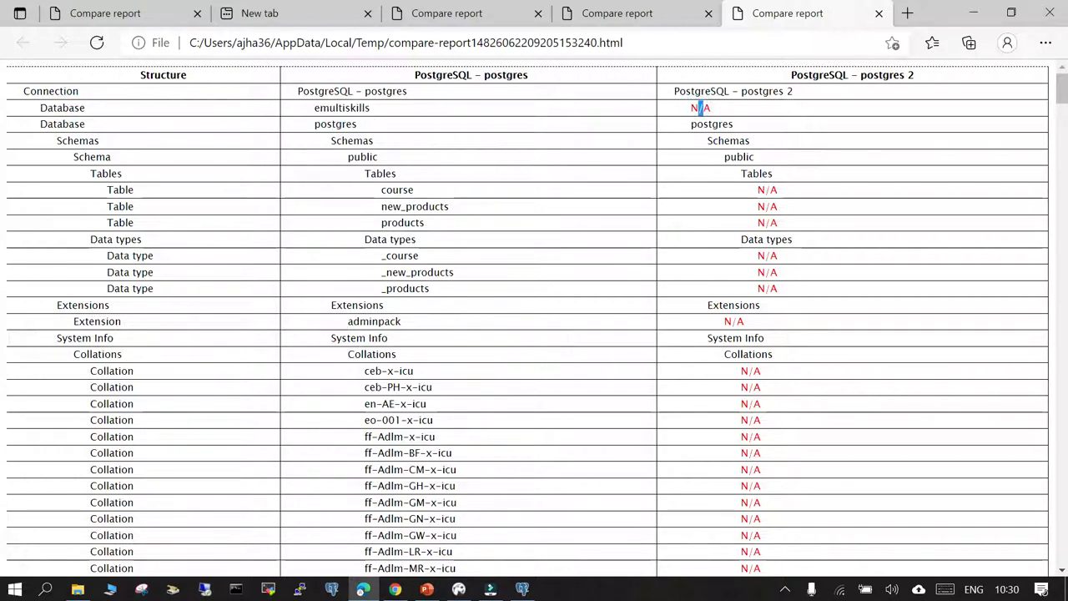
{"action": "double_click", "coordinate": [351, 111]}
{"action": "double_click", "coordinate": [704, 107]}
{"action": "double_click", "coordinate": [343, 124]}
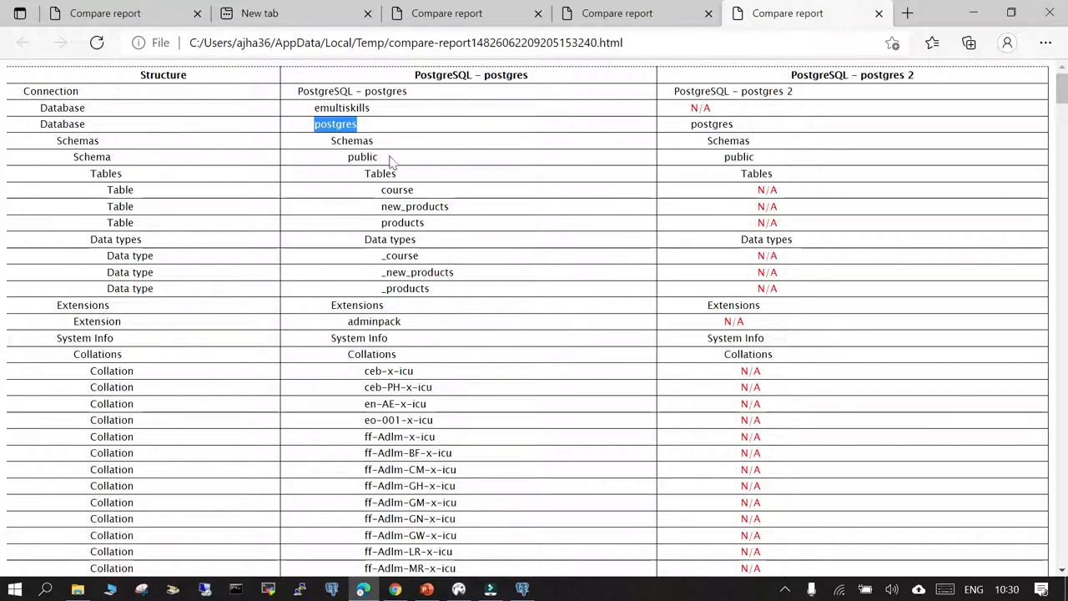
{"action": "double_click", "coordinate": [352, 140]}
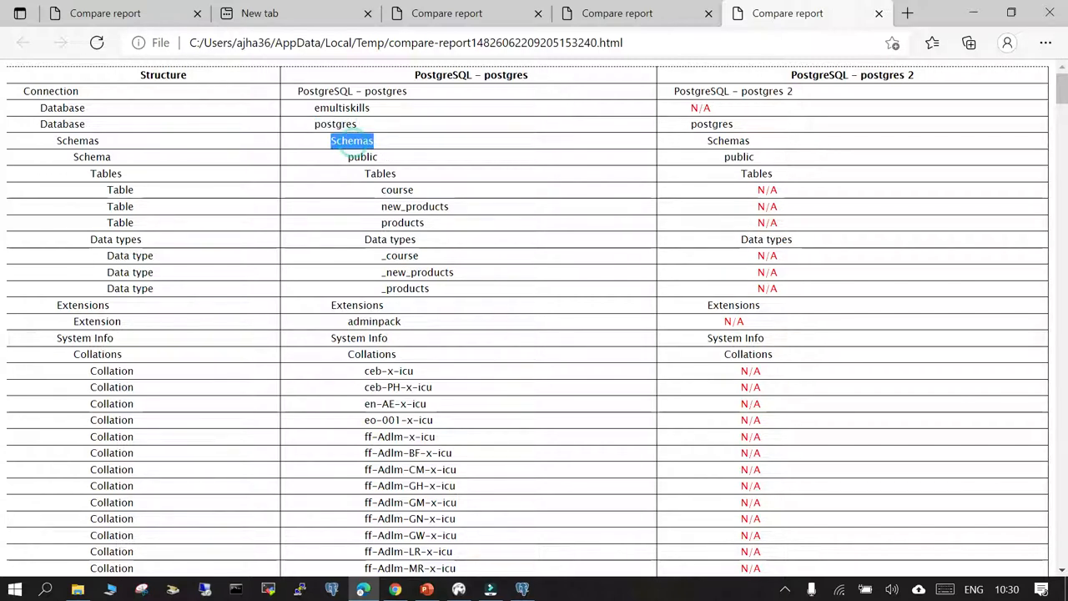
{"action": "double_click", "coordinate": [362, 157]}
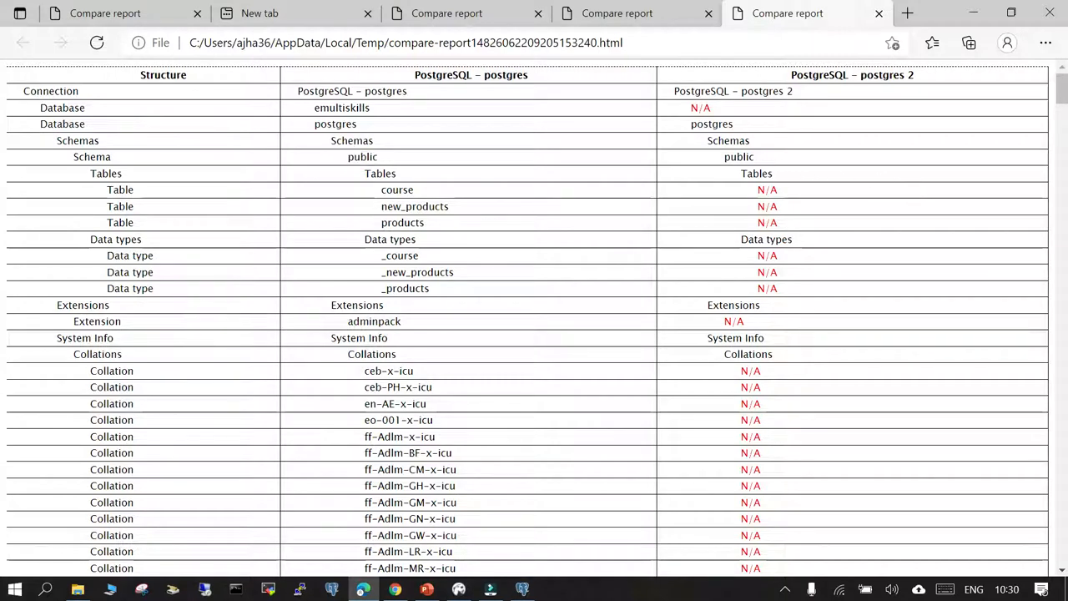
{"action": "double_click", "coordinate": [739, 158]}
- Examine the public schema's tables and data types in the report for both connections
{"action": "double_click", "coordinate": [381, 173]}
{"action": "left_click", "coordinate": [452, 238]}
{"action": "left_click_drag", "start_coordinate": [367, 174], "coordinate": [465, 250]}
{"action": "left_click", "coordinate": [468, 239]}
{"action": "left_click_drag", "start_coordinate": [451, 191], "coordinate": [785, 227]}
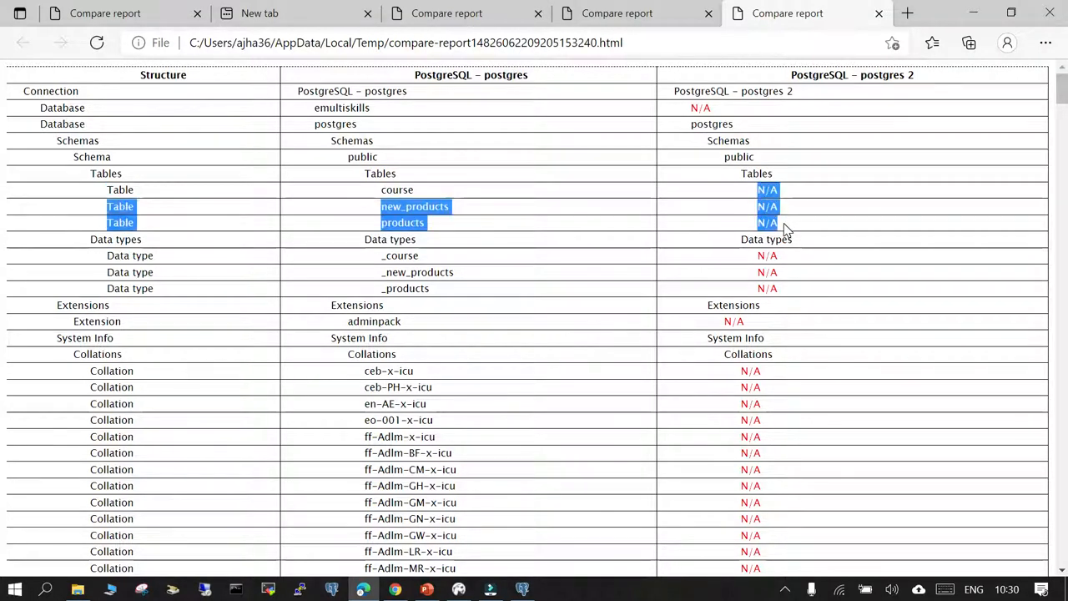
{"action": "left_click", "coordinate": [397, 277]}
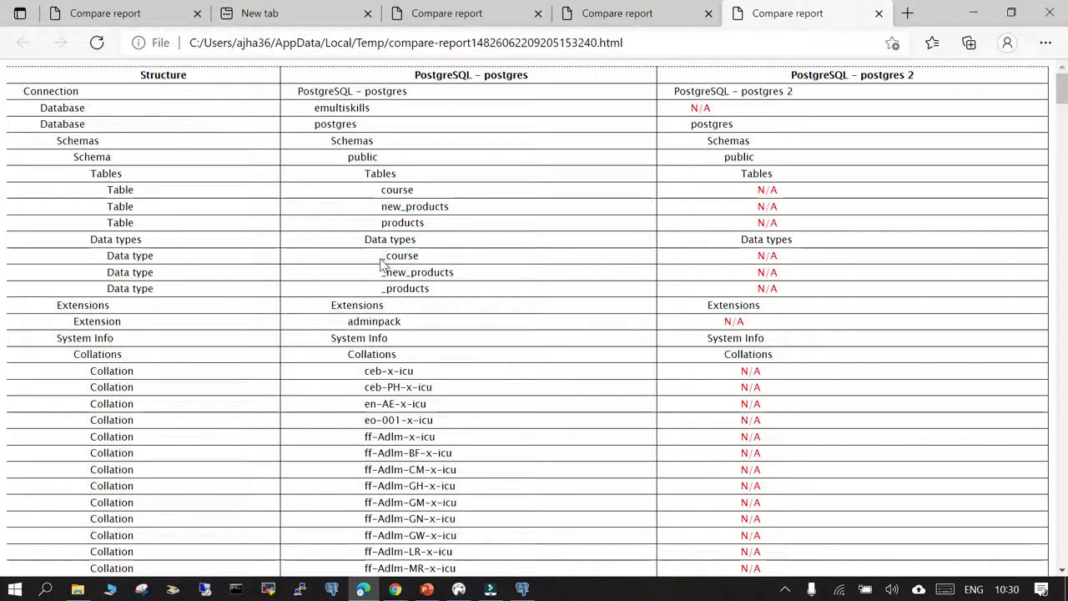
- Examine the public schema's data type entries and the adminpack extension in the report for both connections
{"action": "left_click_drag", "start_coordinate": [381, 262], "coordinate": [433, 290]}
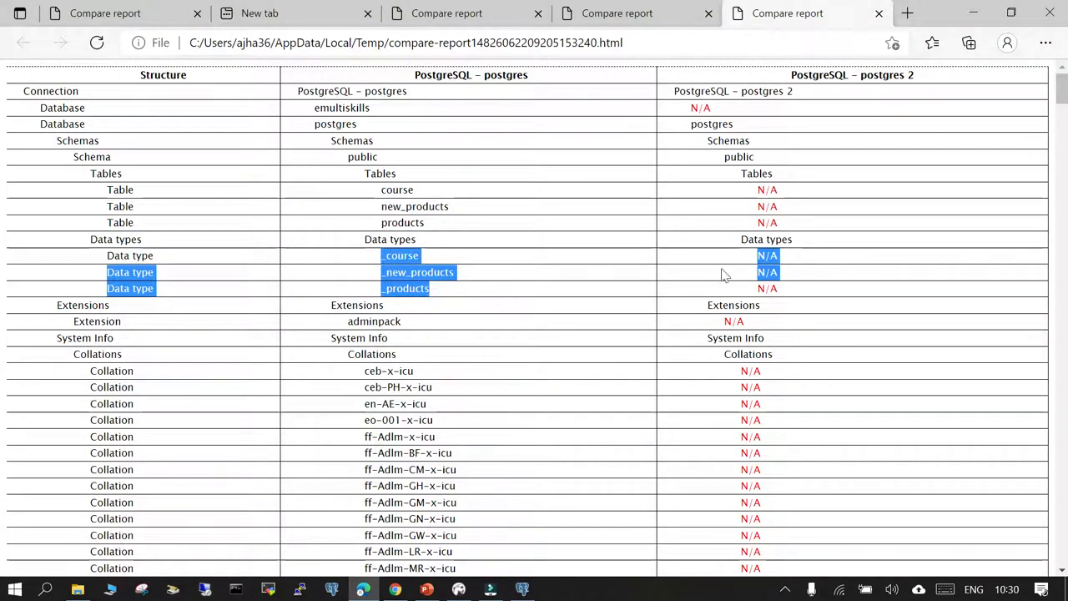
{"action": "left_click_drag", "start_coordinate": [759, 255], "coordinate": [785, 290]}
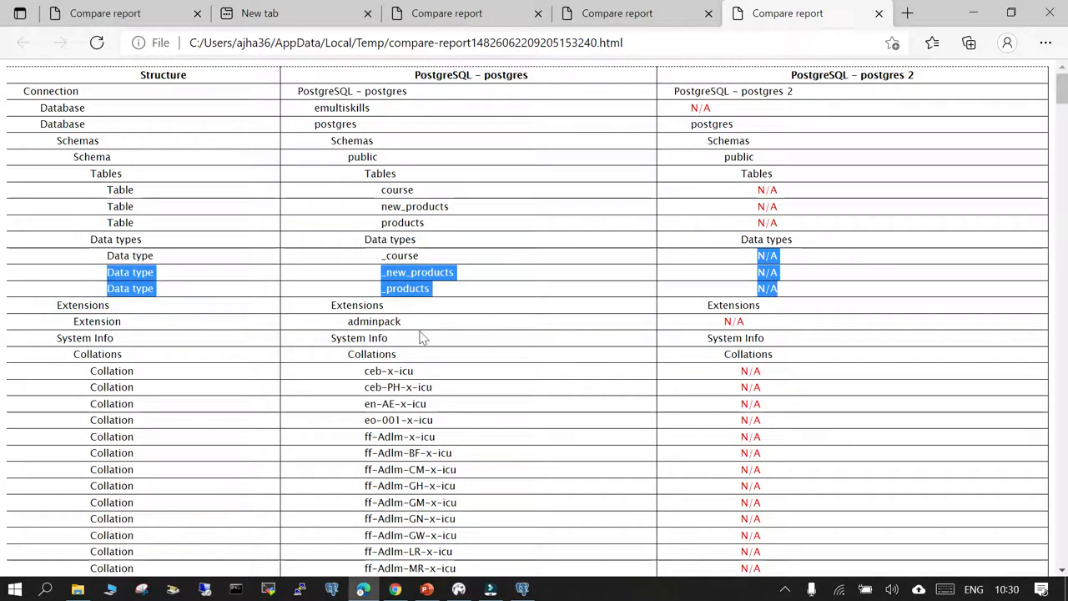
{"action": "double_click", "coordinate": [374, 321]}
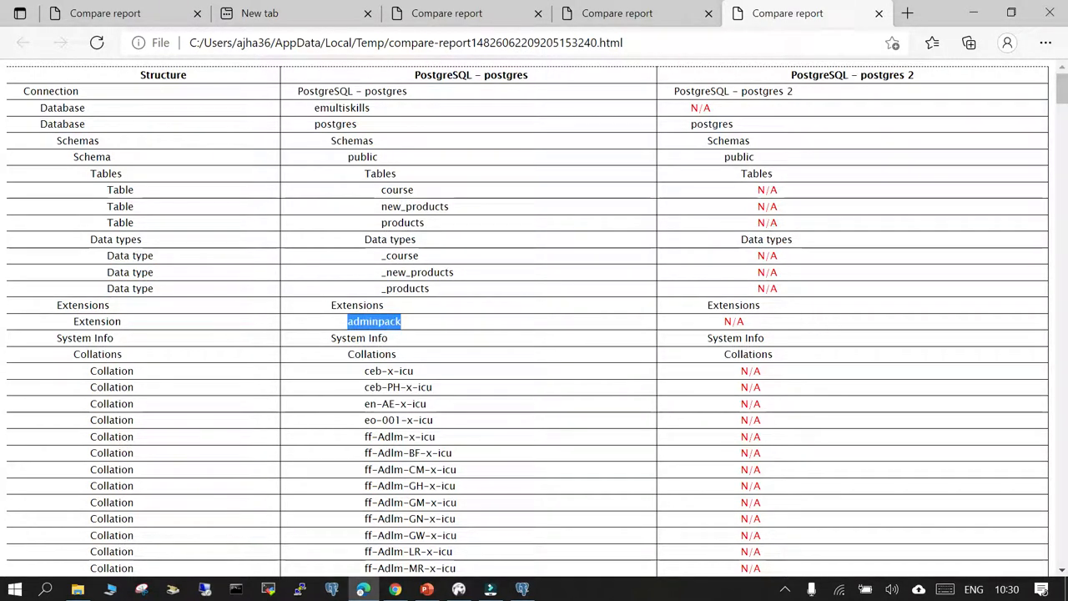
{"action": "double_click", "coordinate": [735, 321]}
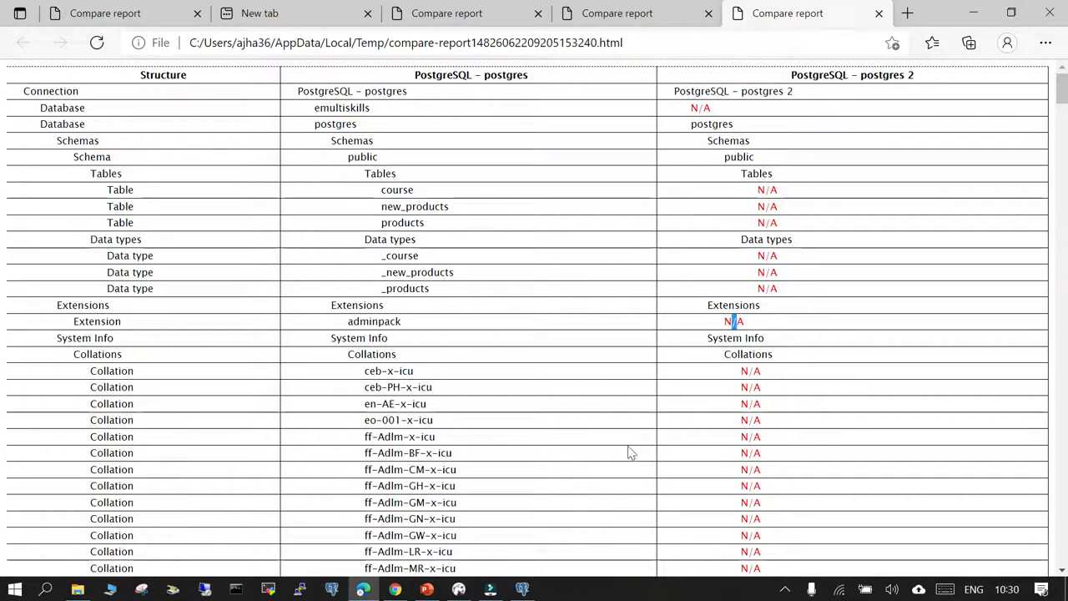
- Review the collation and available extension differences listed in the report for both connections
{"action": "scroll", "coordinate": [632, 453], "scroll_direction": "down", "scroll_amount": 20}
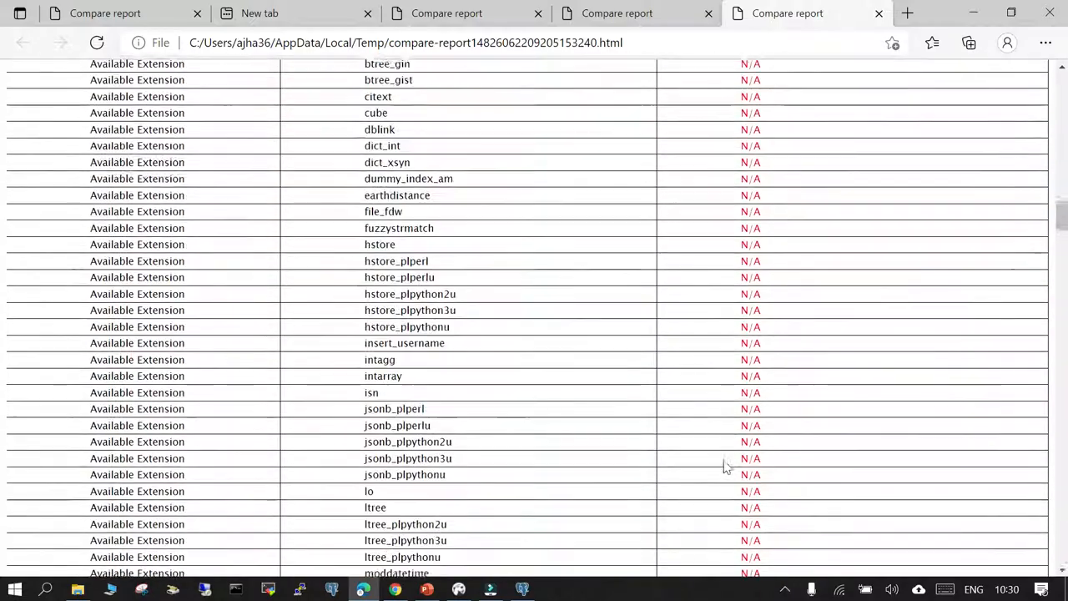
{"action": "scroll", "coordinate": [724, 467], "scroll_direction": "down", "scroll_amount": 15}
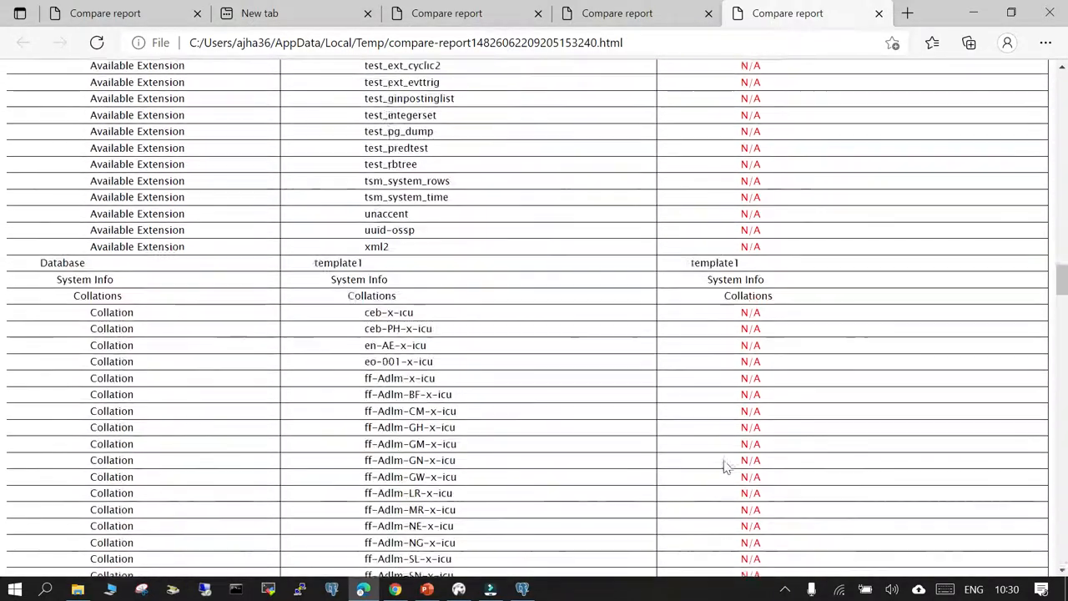
{"action": "scroll", "coordinate": [724, 468], "scroll_direction": "down", "scroll_amount": 20}
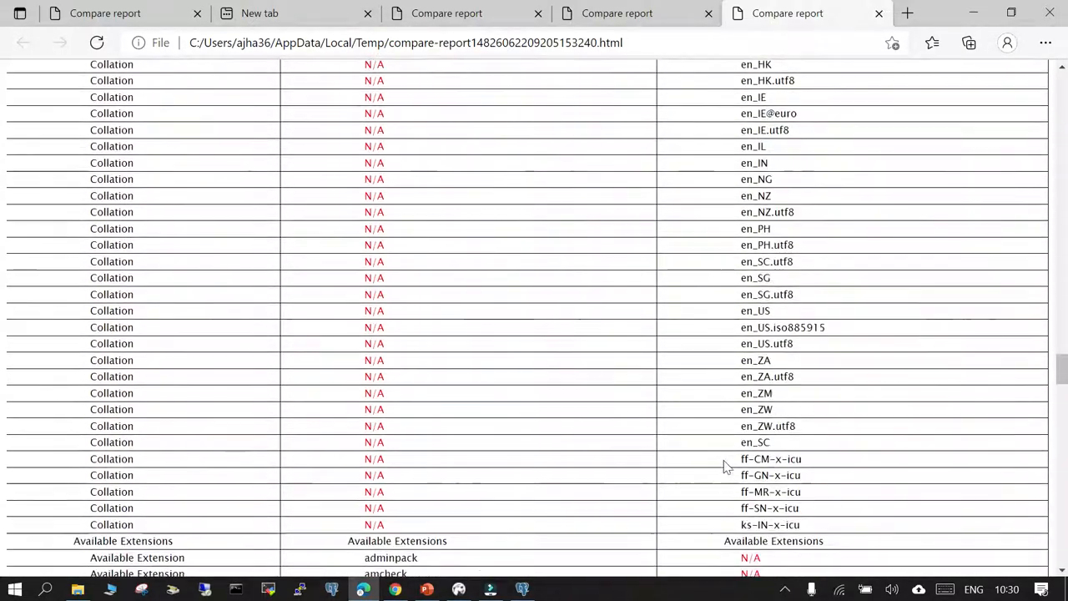
{"action": "scroll", "coordinate": [724, 467], "scroll_direction": "down", "scroll_amount": 3}
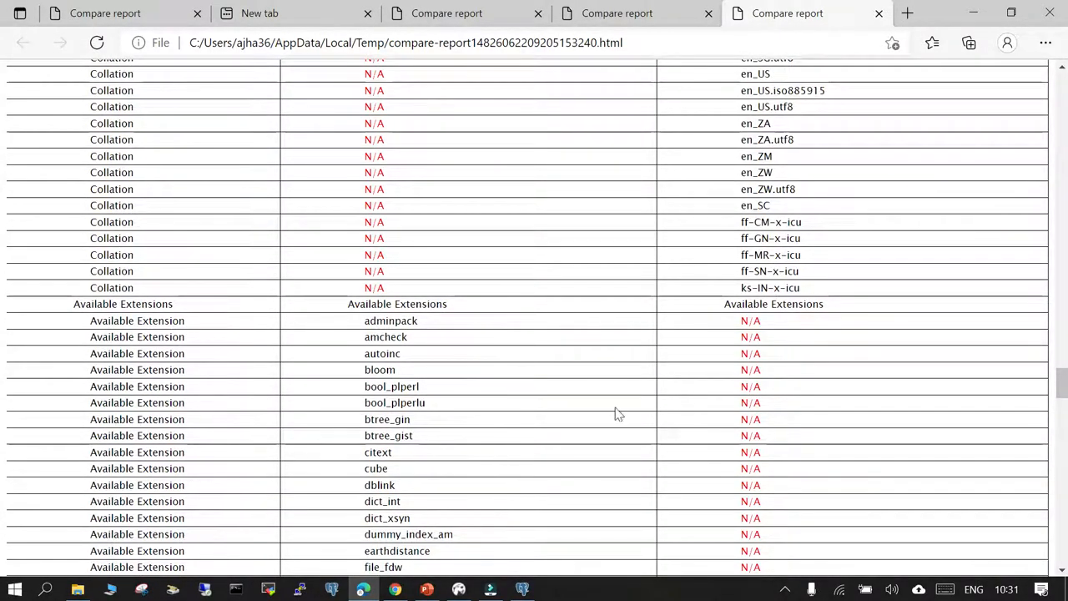
{"action": "scroll", "coordinate": [830, 440], "scroll_direction": "down", "scroll_amount": 10}
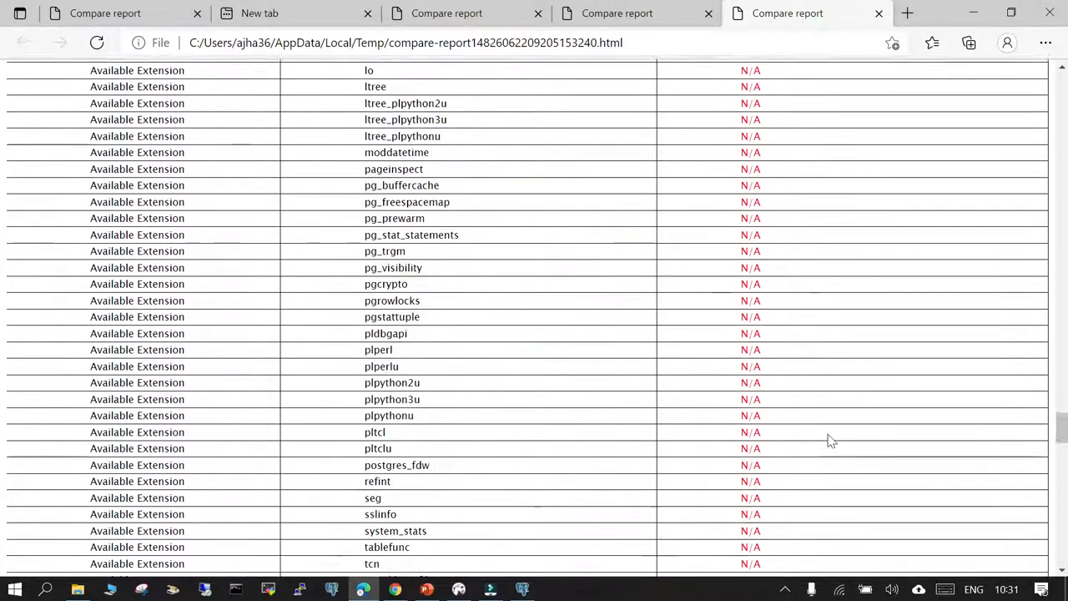
{"action": "scroll", "coordinate": [831, 440], "scroll_direction": "down", "scroll_amount": 1}
{"action": "scroll", "coordinate": [831, 440], "scroll_direction": "down", "scroll_amount": 6}
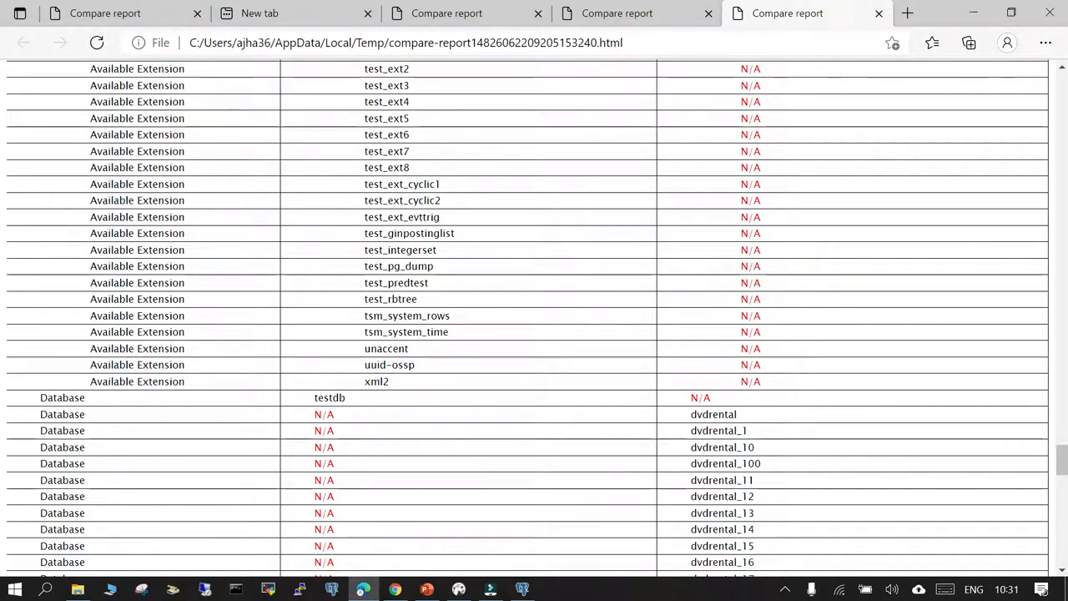
- Examine how the testdb and dvdrental databases compare between the two connections, through to the end of the report
{"action": "double_click", "coordinate": [700, 399]}
{"action": "scroll", "coordinate": [526, 429], "scroll_direction": "down", "scroll_amount": 3}
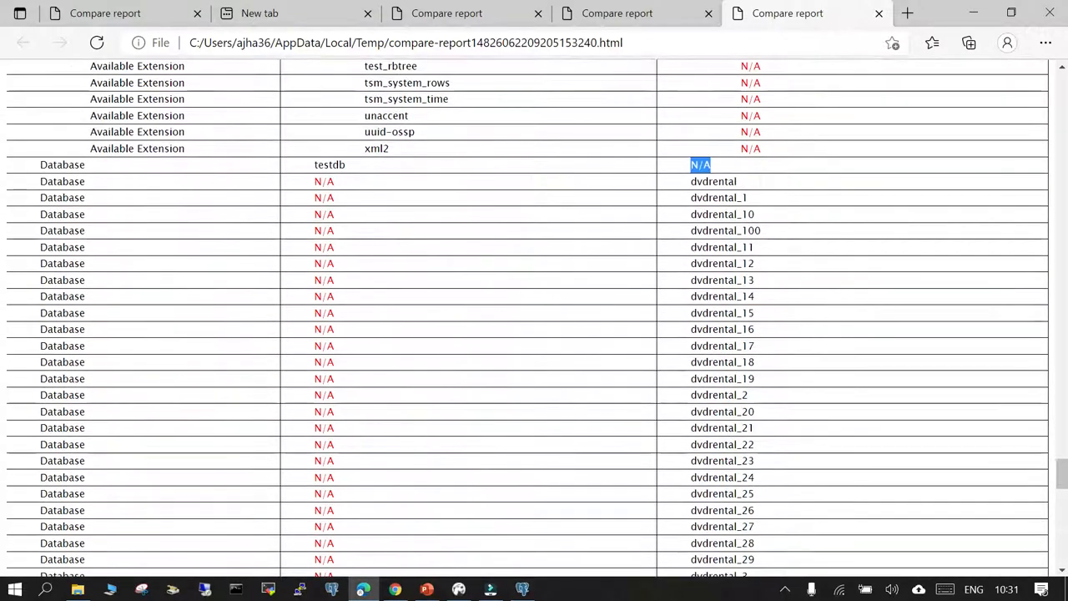
{"action": "left_click_drag", "start_coordinate": [691, 190], "coordinate": [758, 334]}
{"action": "scroll", "coordinate": [788, 501], "scroll_direction": "down", "scroll_amount": 1}
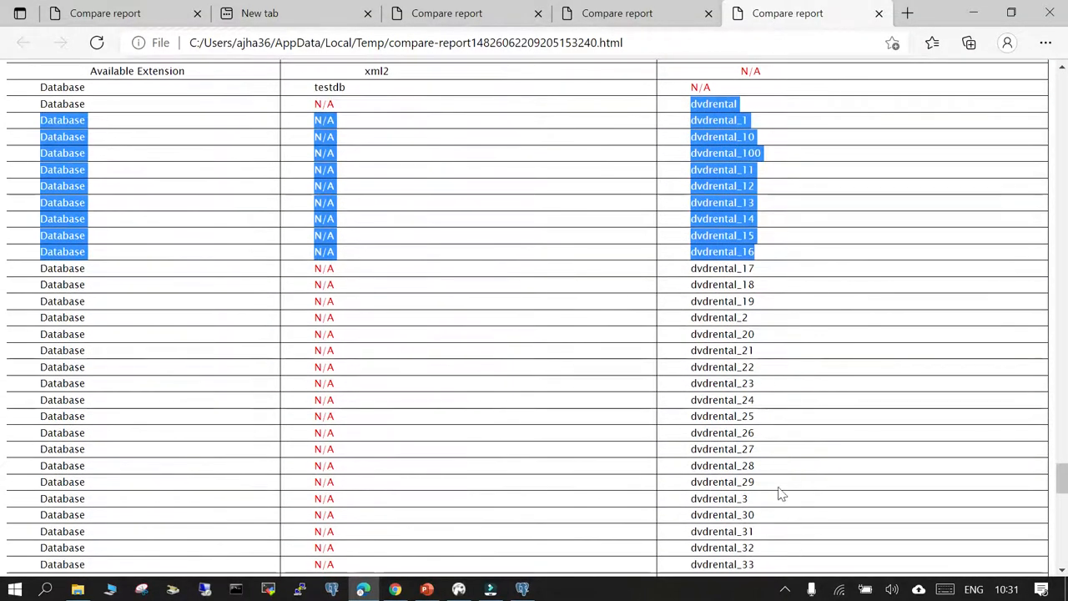
{"action": "left_click", "coordinate": [780, 493]}
{"action": "scroll", "coordinate": [794, 531], "scroll_direction": "down", "scroll_amount": 4}
{"action": "scroll", "coordinate": [794, 531], "scroll_direction": "down", "scroll_amount": 1}
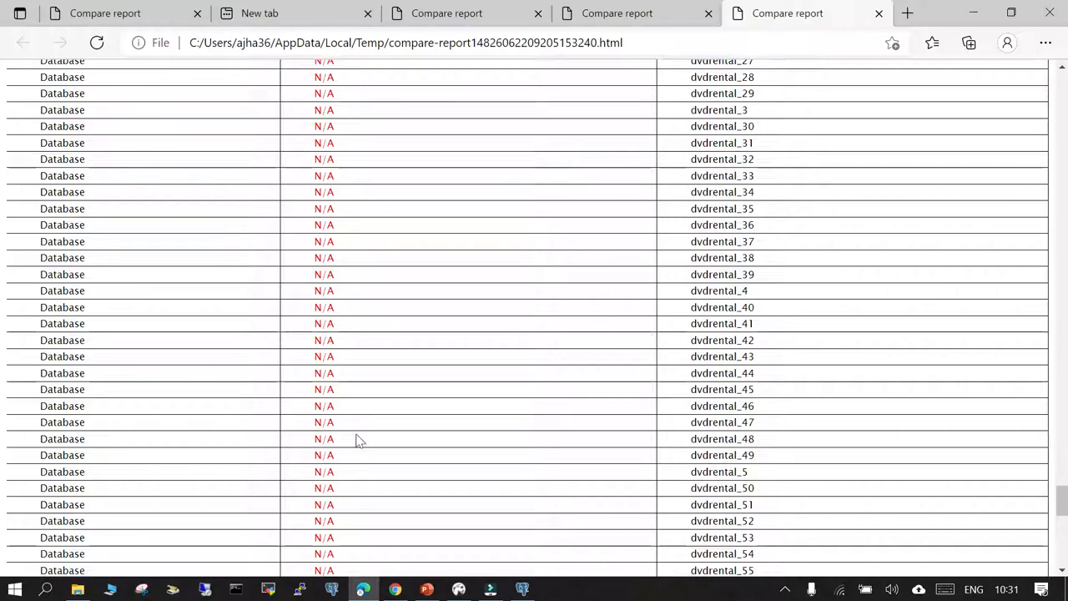
{"action": "scroll", "coordinate": [783, 458], "scroll_direction": "down", "scroll_amount": 5}
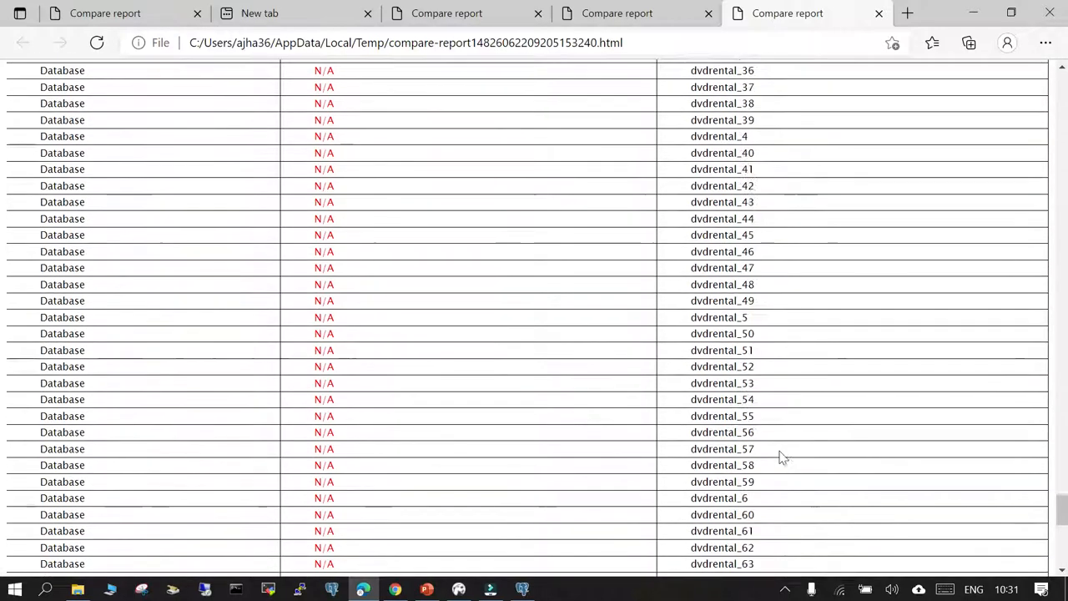
{"action": "scroll", "coordinate": [814, 542], "scroll_direction": "down", "scroll_amount": 4}
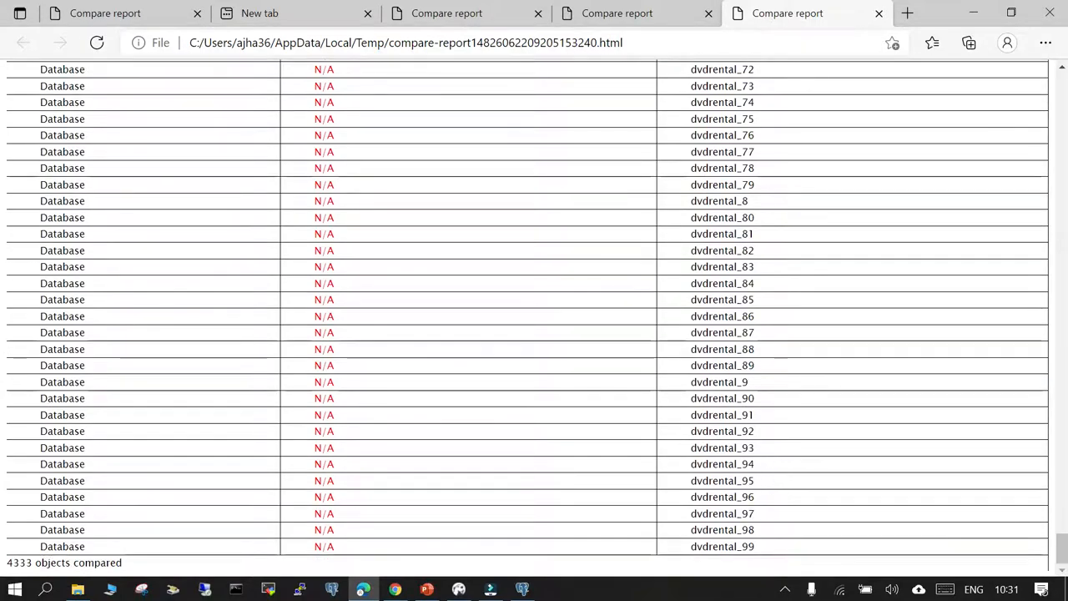
- Skim the report's differences again from the end back to its beginning
{"action": "scroll", "coordinate": [792, 450], "scroll_direction": "up", "scroll_amount": 10}
{"action": "scroll", "coordinate": [797, 457], "scroll_direction": "up", "scroll_amount": 15}
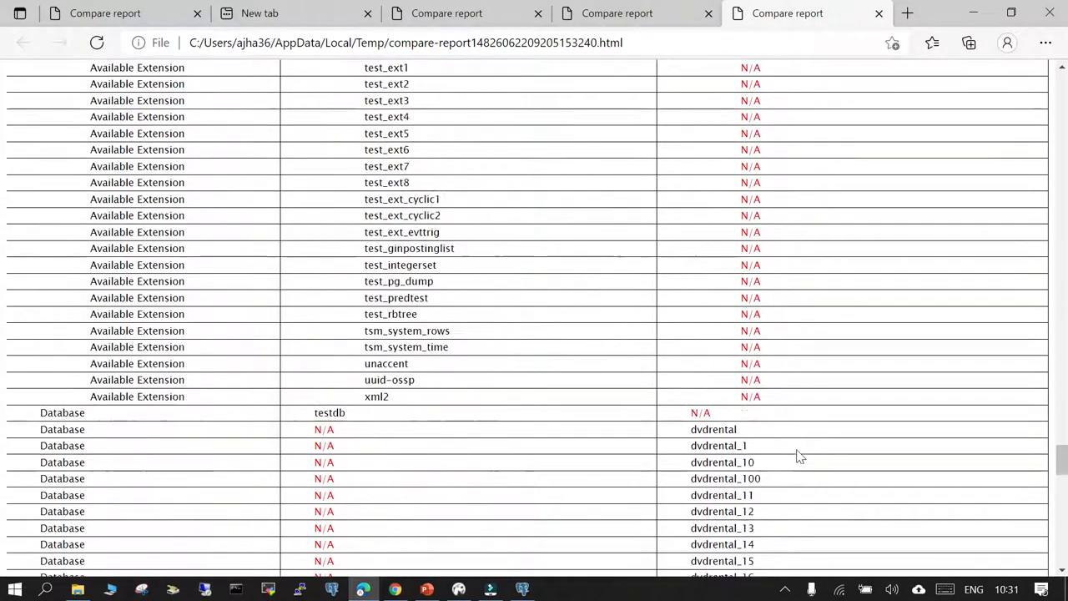
{"action": "scroll", "coordinate": [798, 456], "scroll_direction": "up", "scroll_amount": 15}
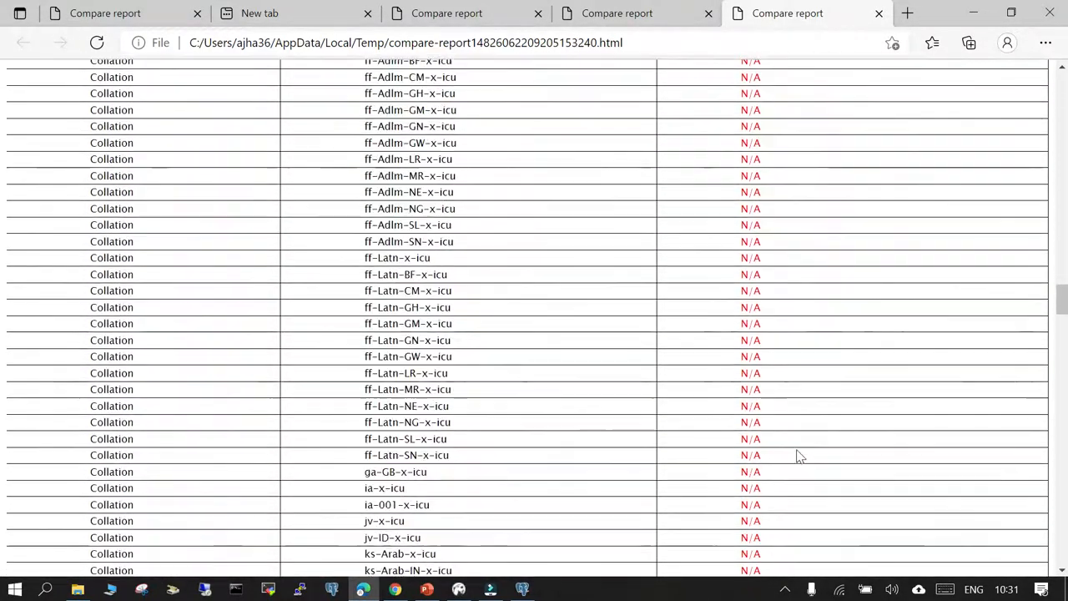
{"action": "scroll", "coordinate": [797, 456], "scroll_direction": "up", "scroll_amount": 15}
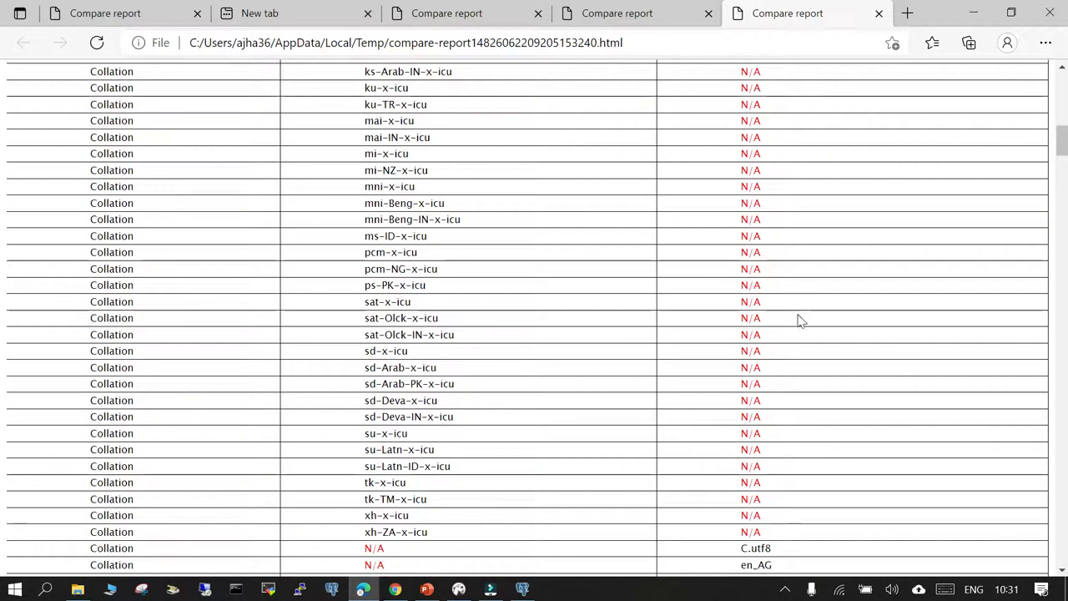
{"action": "scroll", "coordinate": [805, 388], "scroll_direction": "up", "scroll_amount": 5}
{"action": "scroll", "coordinate": [811, 389], "scroll_direction": "up", "scroll_amount": 10}
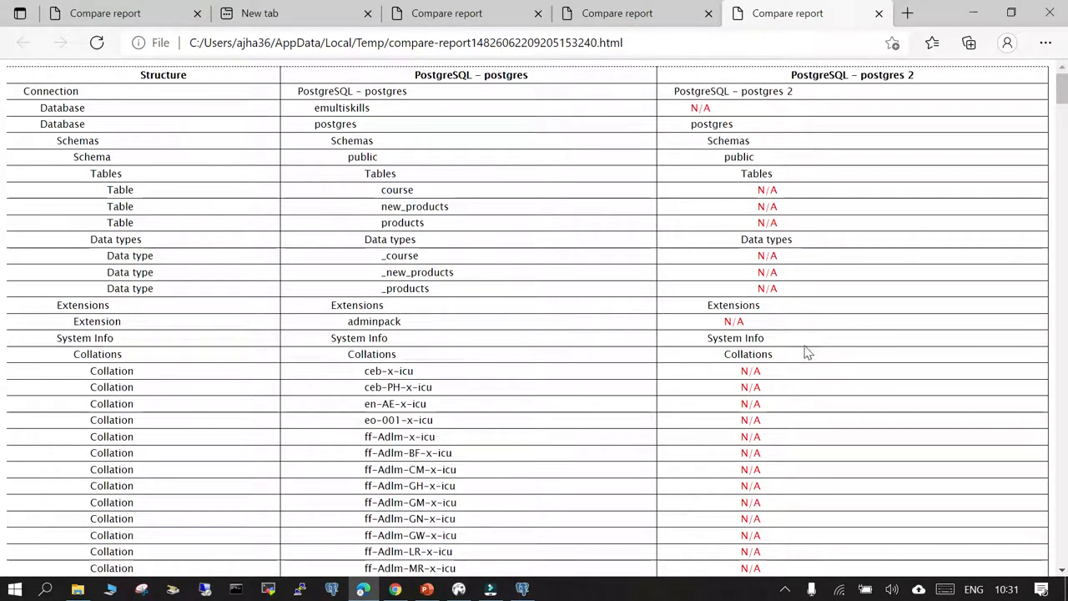
- Switch to pgAdmin's Schema Diff, maximize the window and check the source database selection
{"action": "left_click", "coordinate": [522, 590]}
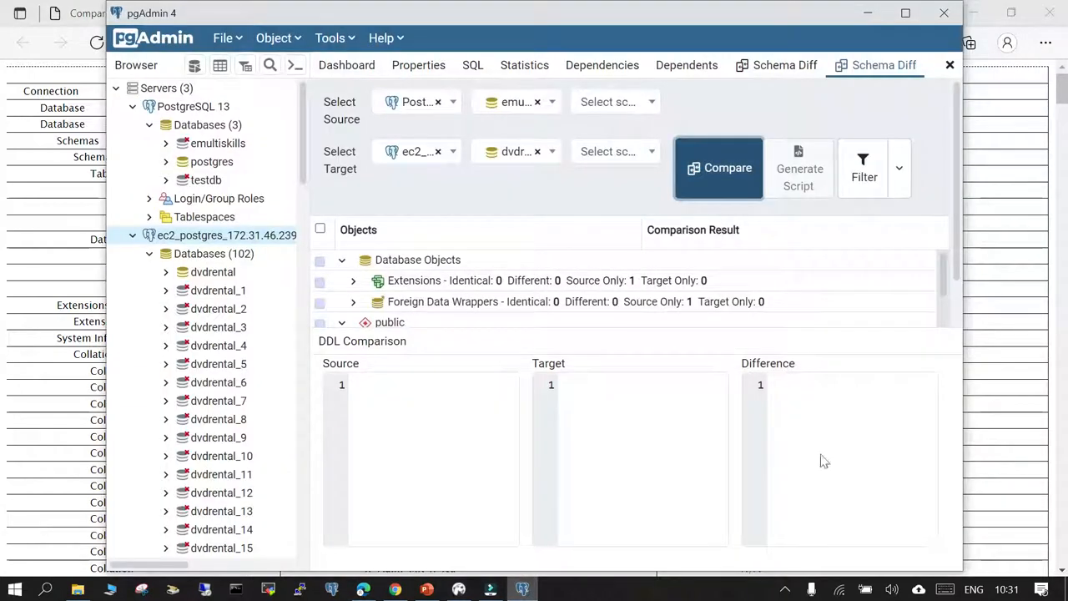
{"action": "left_click", "coordinate": [905, 13]}
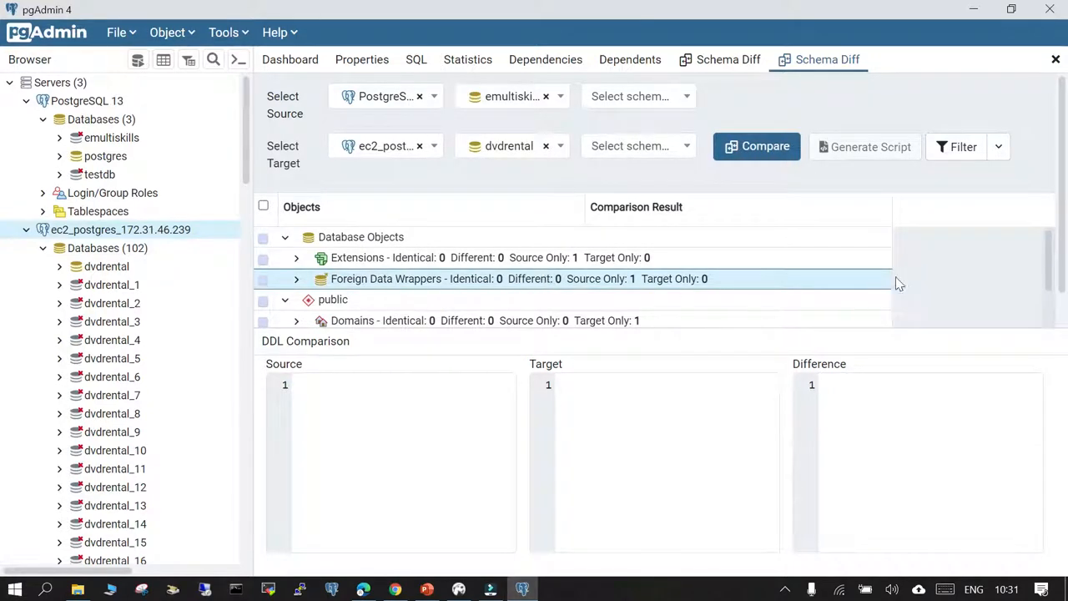
{"action": "left_click", "coordinate": [560, 98]}
{"action": "left_click", "coordinate": [562, 99]}
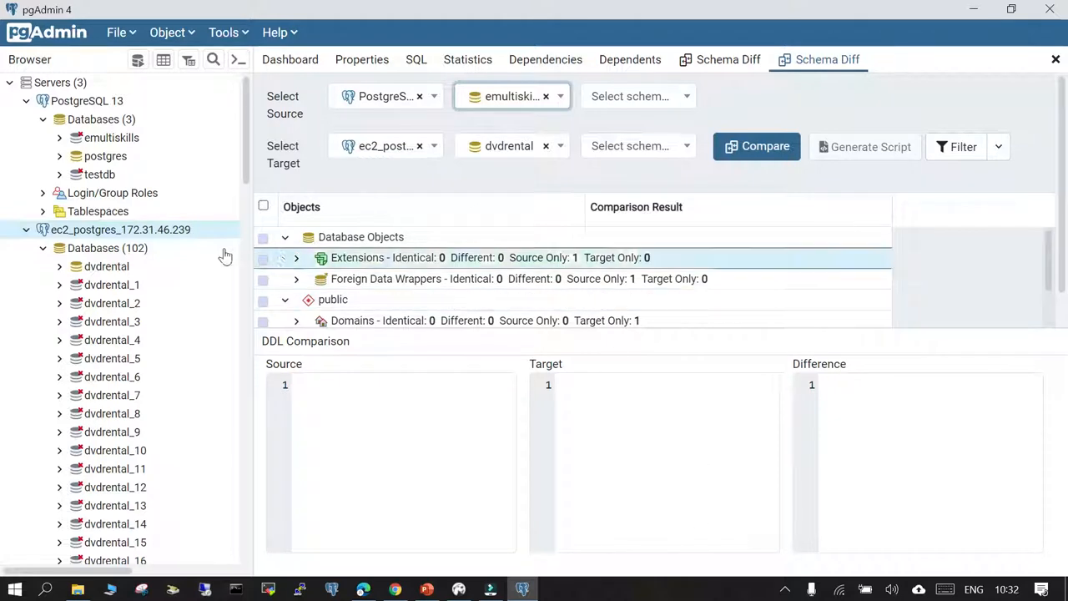
- Expand Extensions, Foreign Data Wrappers and the public schema's Domains in the Schema Diff results, and review the remaining object groups
{"action": "left_click", "coordinate": [297, 258]}
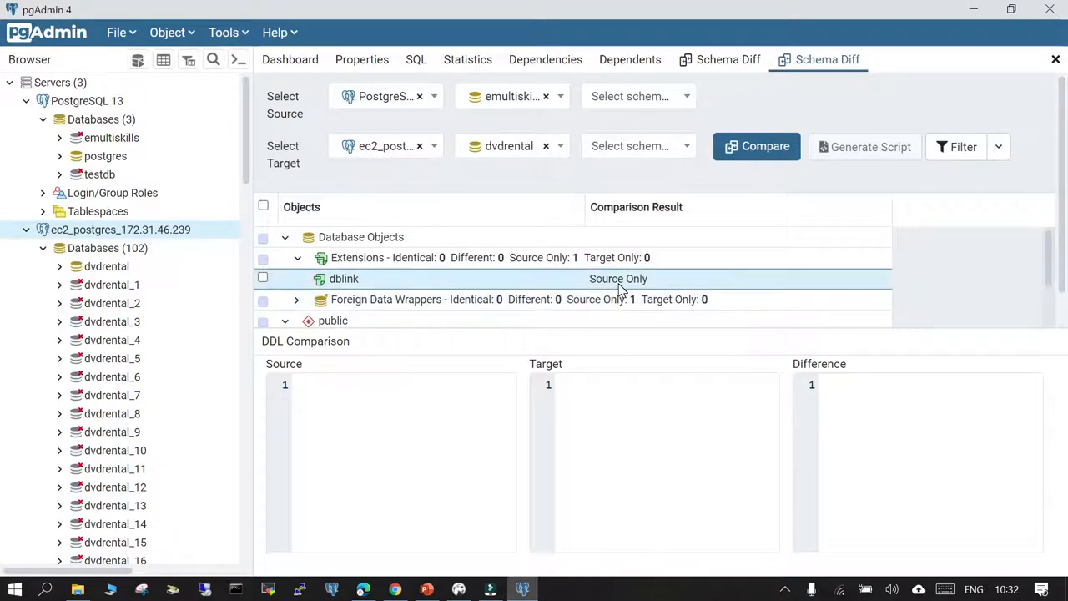
{"action": "left_click", "coordinate": [297, 300]}
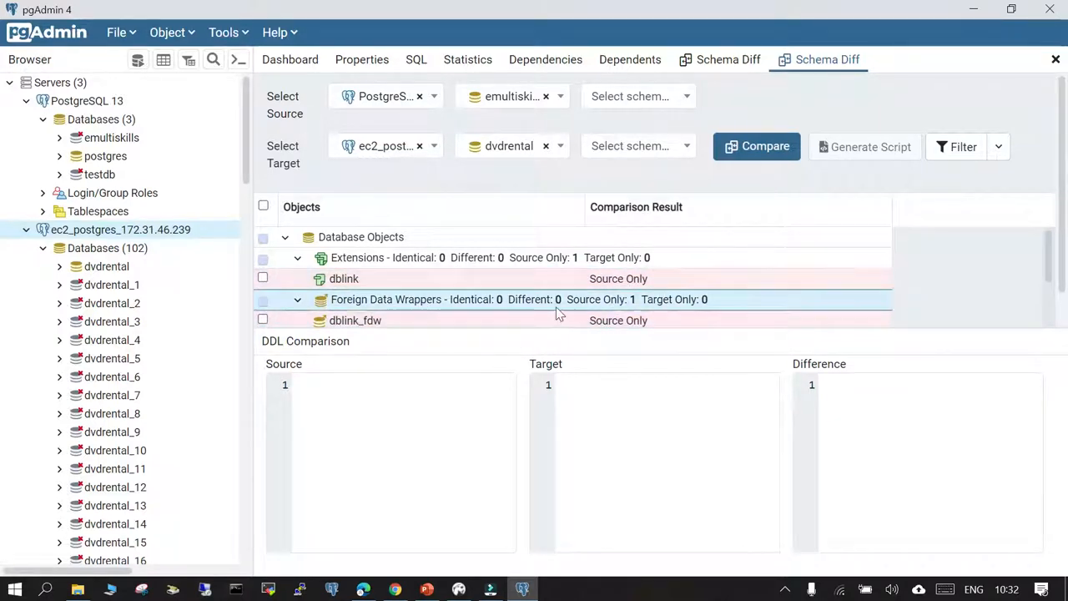
{"action": "scroll", "coordinate": [459, 296], "scroll_direction": "down", "scroll_amount": 2}
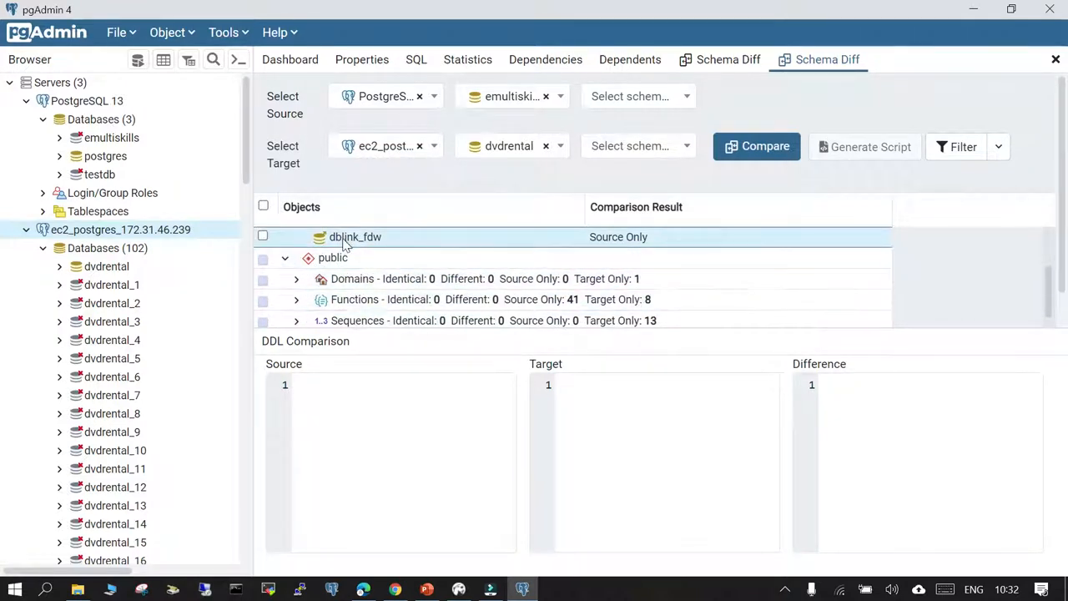
{"action": "left_click", "coordinate": [296, 279]}
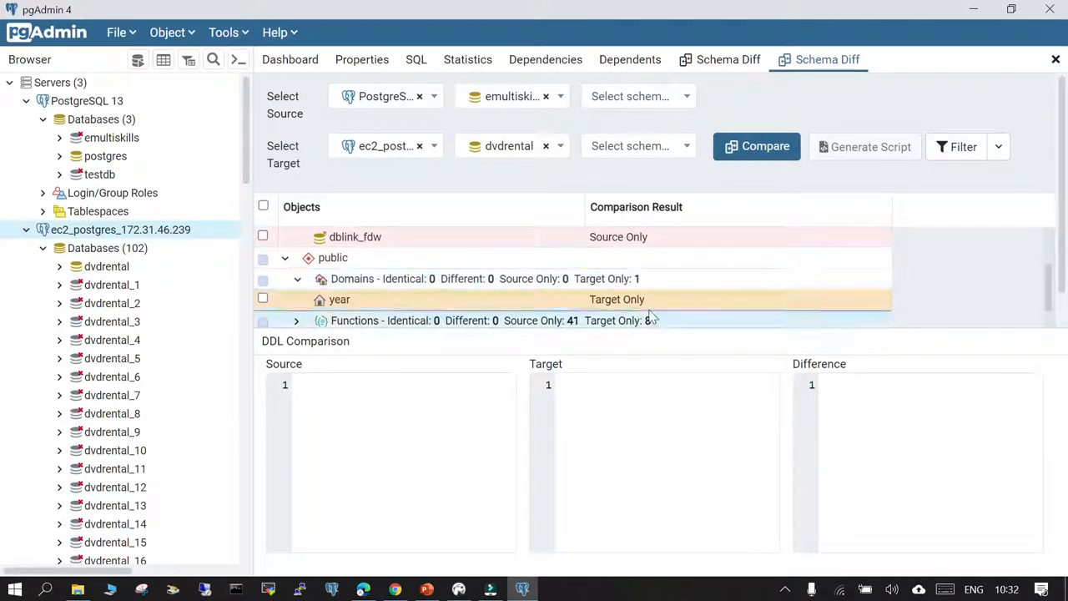
{"action": "left_click", "coordinate": [605, 305]}
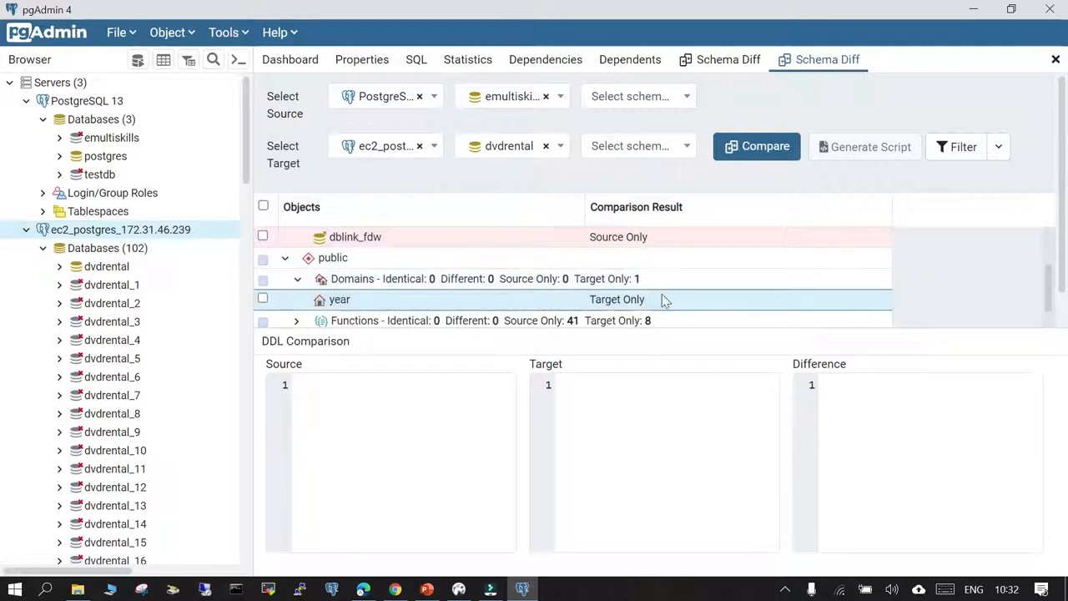
{"action": "scroll", "coordinate": [689, 304], "scroll_direction": "down", "scroll_amount": 2}
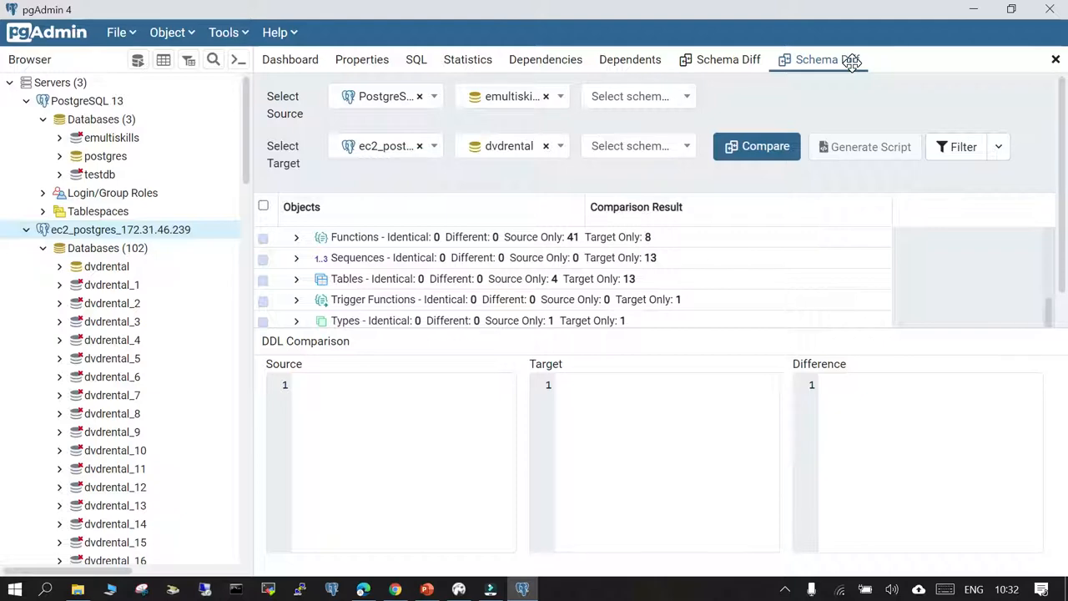
- Switch to DBeaver and dismiss the object comparison's completion message
{"action": "left_click", "coordinate": [459, 589]}
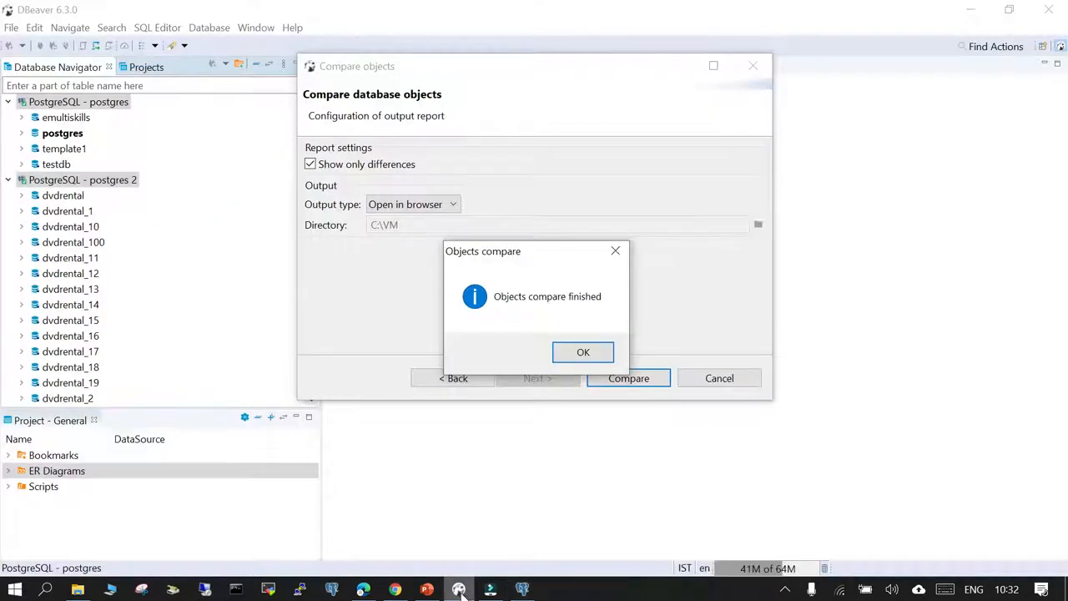
{"action": "left_click", "coordinate": [576, 359]}
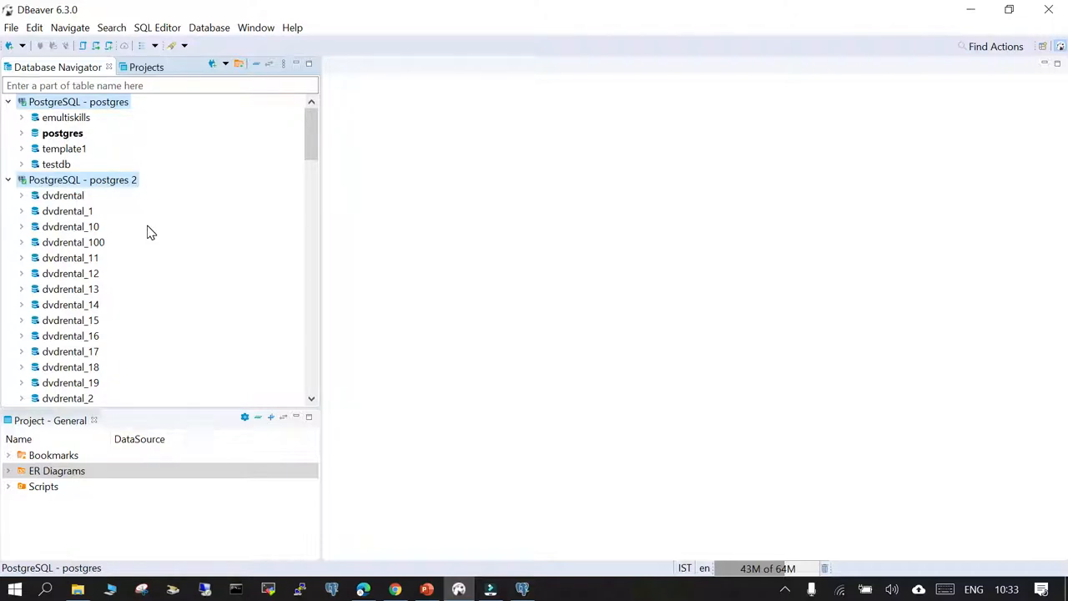
- Check the two connection column headings in the browser's comparison report, and return to DBeaver
{"action": "left_click", "coordinate": [364, 590]}
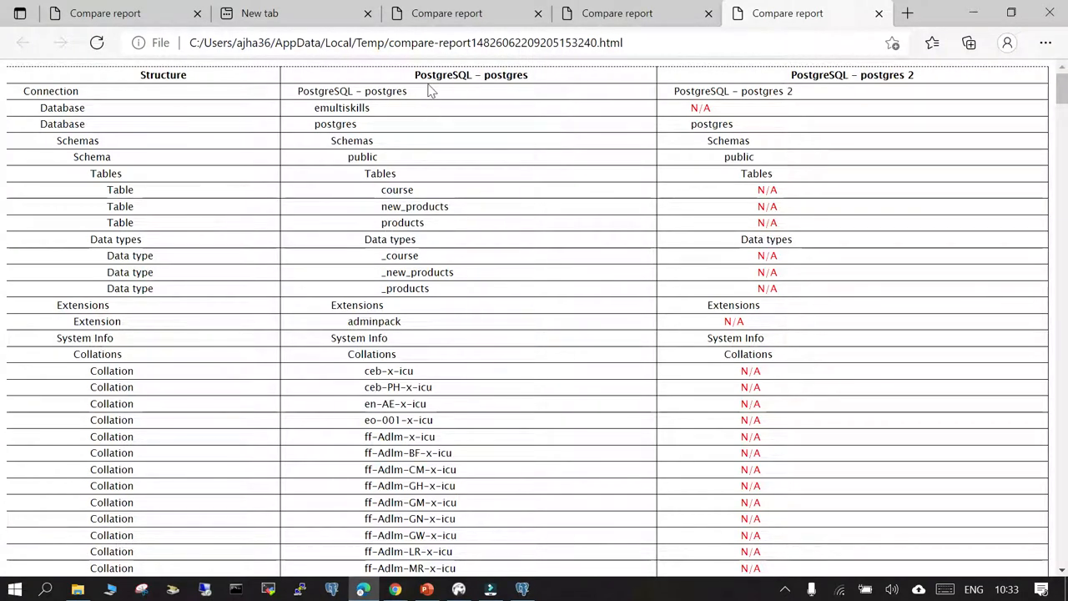
{"action": "left_click_drag", "start_coordinate": [420, 75], "coordinate": [523, 75]}
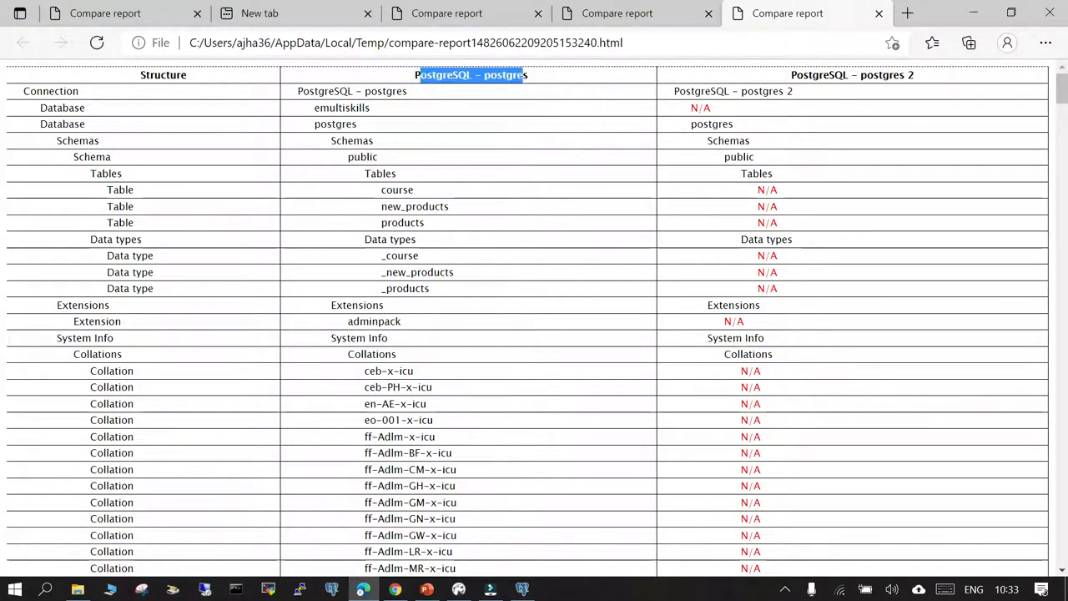
{"action": "left_click_drag", "start_coordinate": [797, 76], "coordinate": [938, 75]}
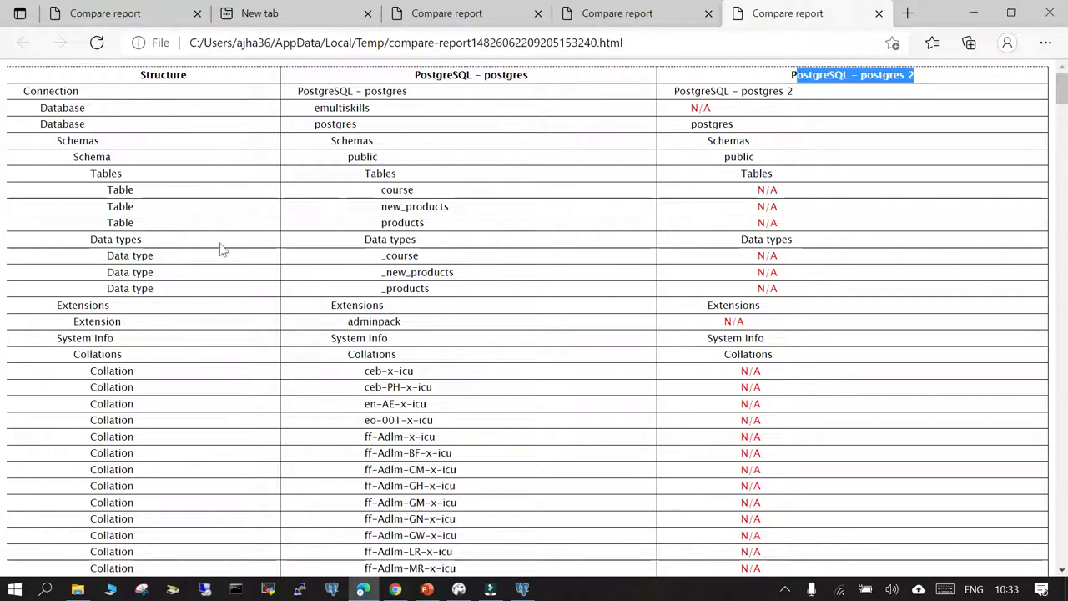
{"action": "left_click", "coordinate": [484, 591]}
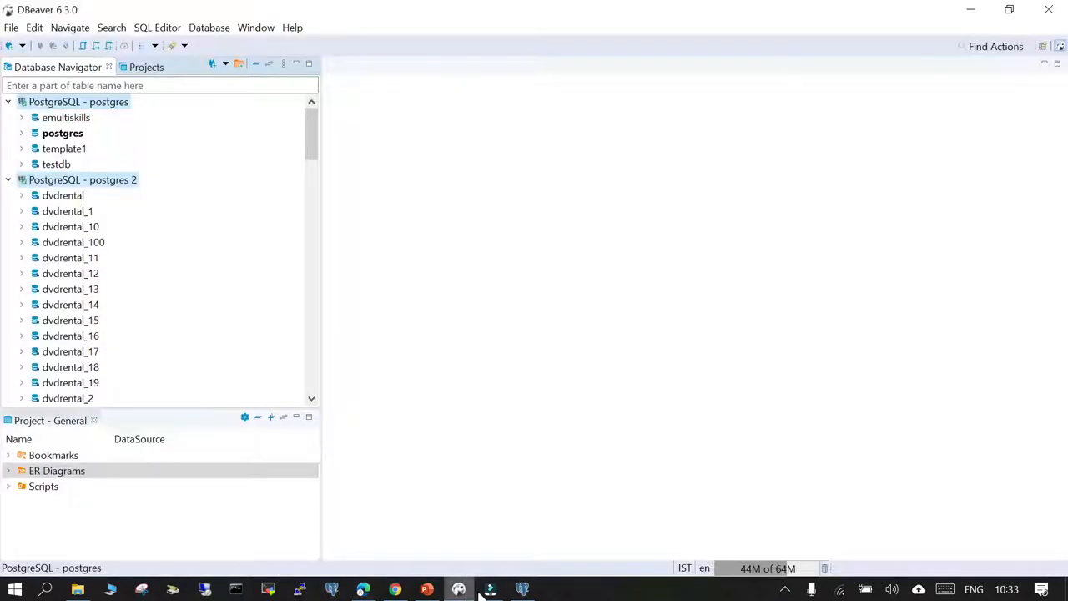